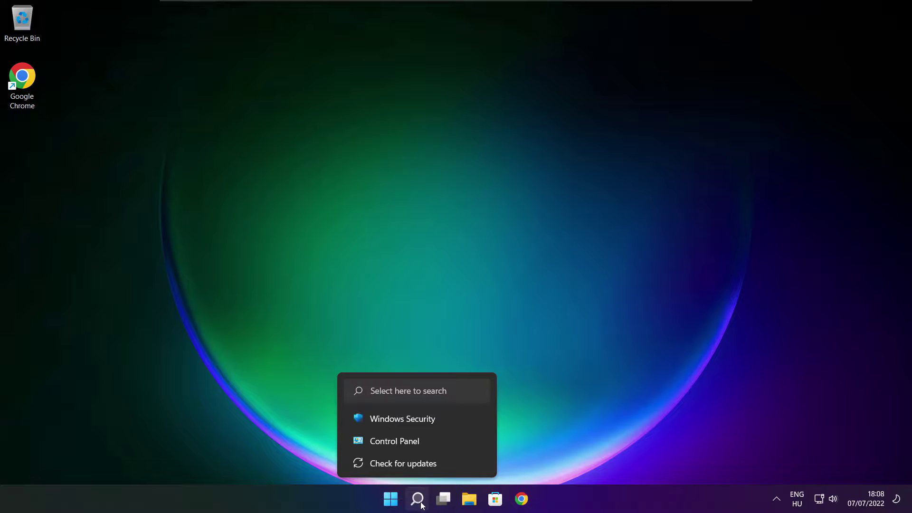
Search Windows for "device manager", open Device Manager and maximize its window.
left_click(419, 503)
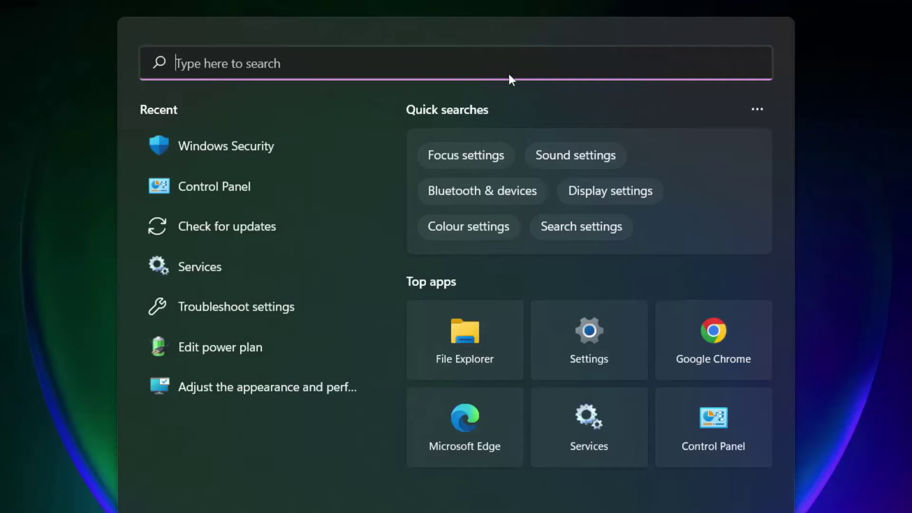
type("d")
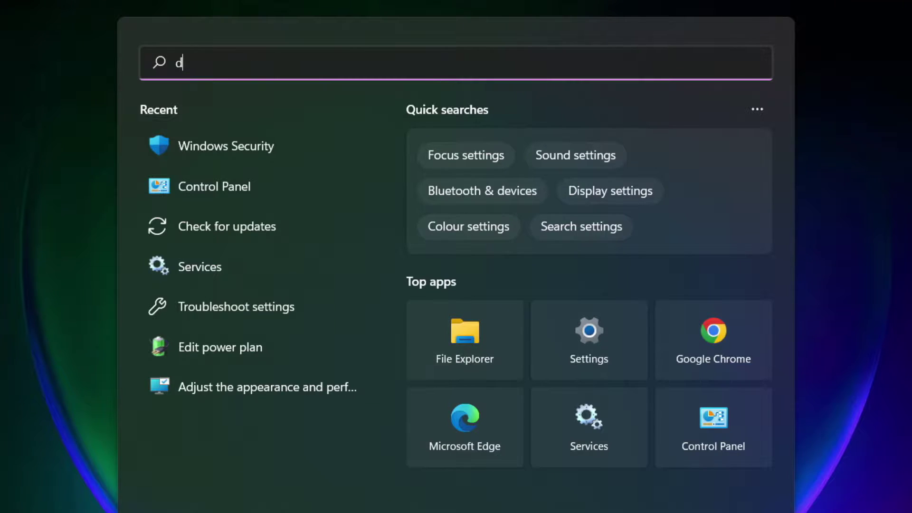
type("evice manage")
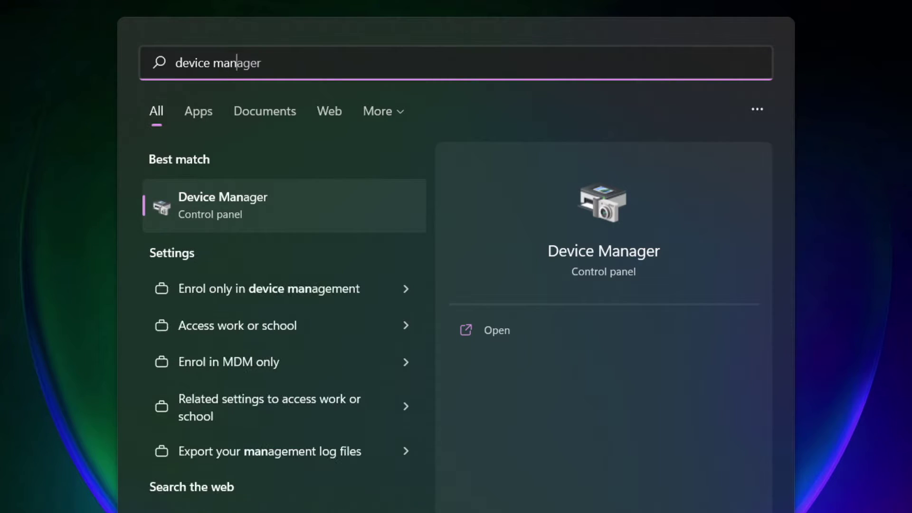
type("r")
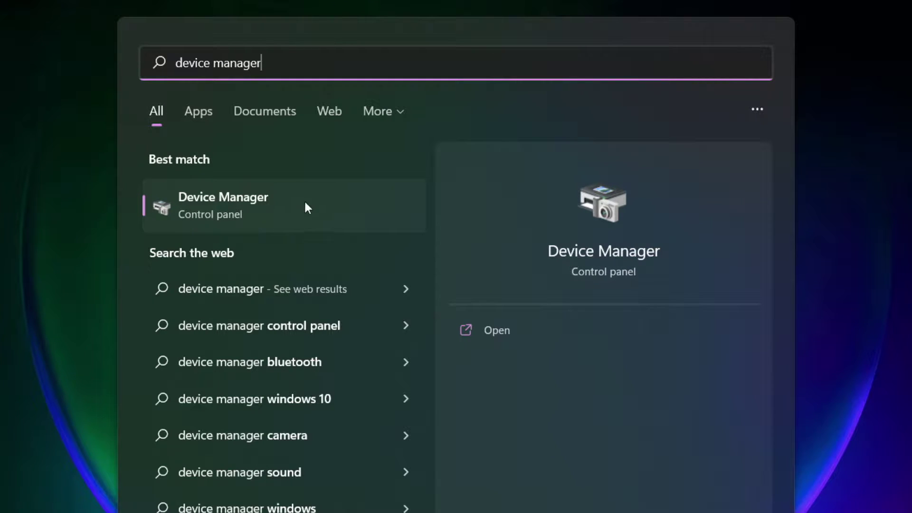
left_click(335, 209)
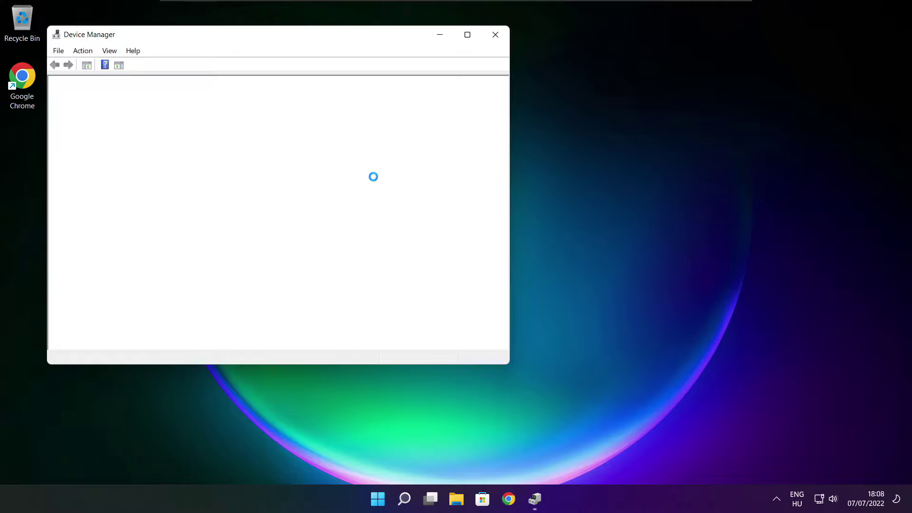
left_click(468, 38)
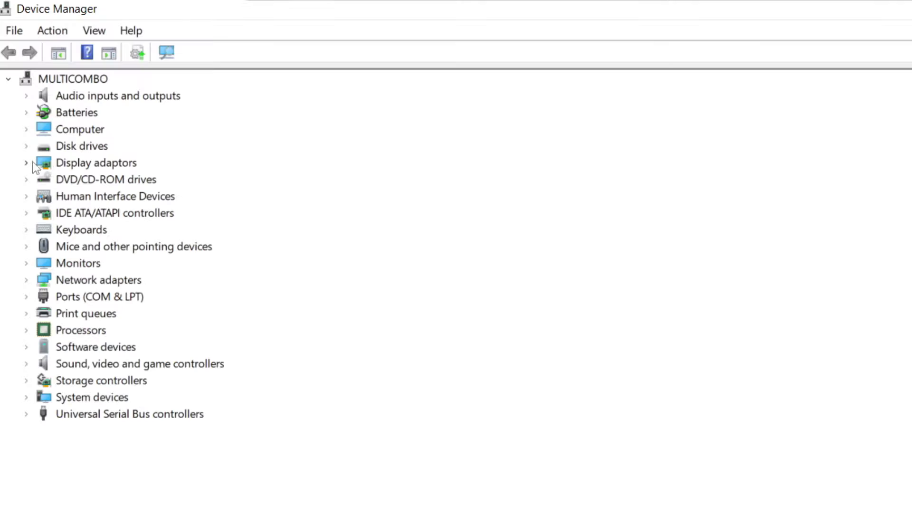
Update the VMware SVGA 3D display adaptor's driver using the automatic driver search, and close the update wizard.
left_click(34, 165)
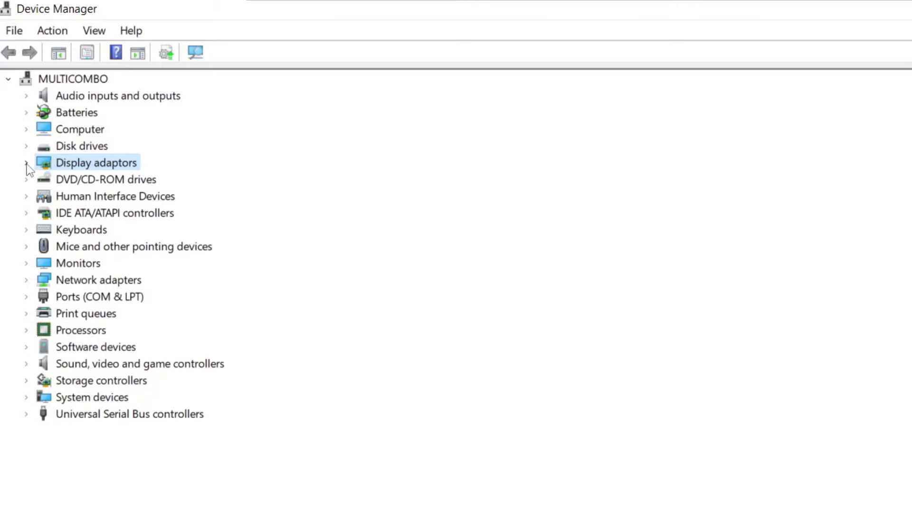
left_click(27, 164)
left_click(68, 179)
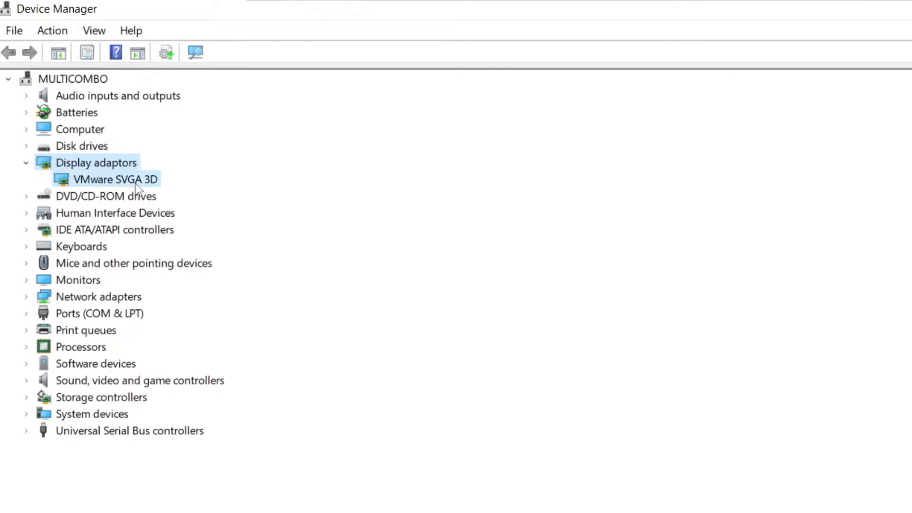
right_click(99, 183)
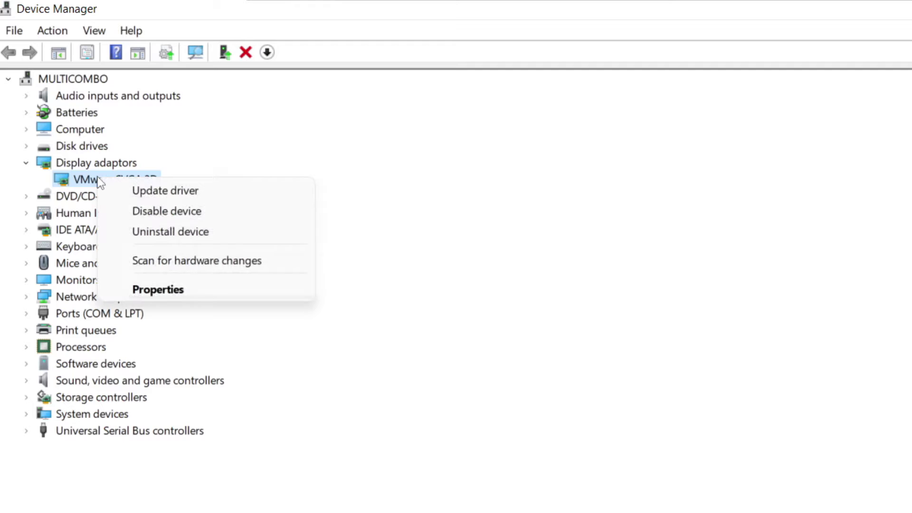
left_click(205, 192)
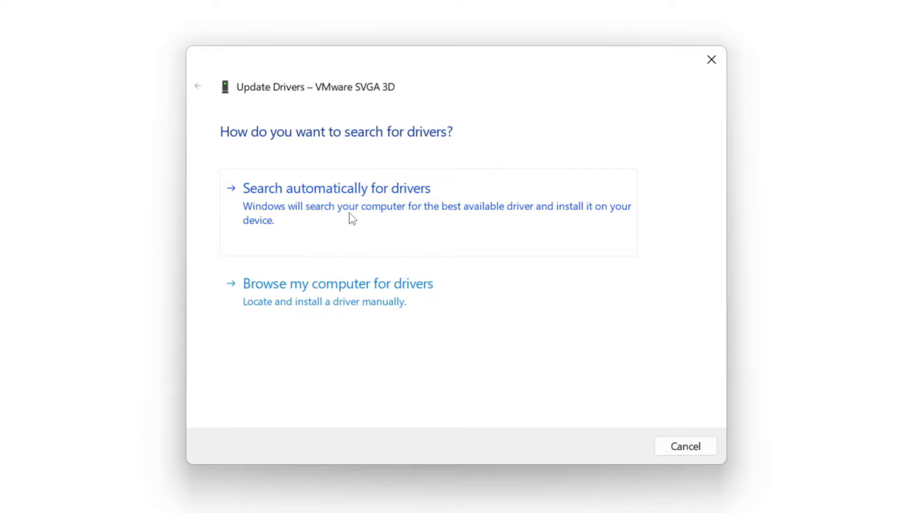
left_click(401, 215)
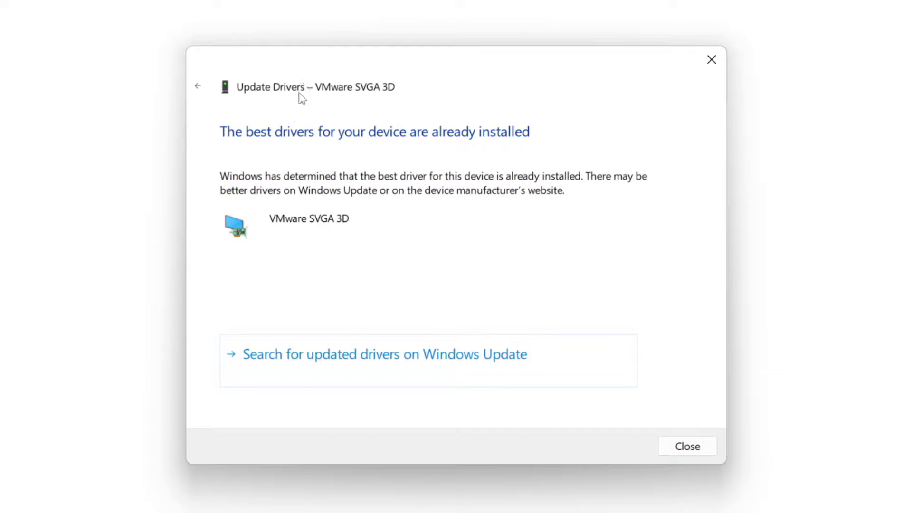
left_click(686, 449)
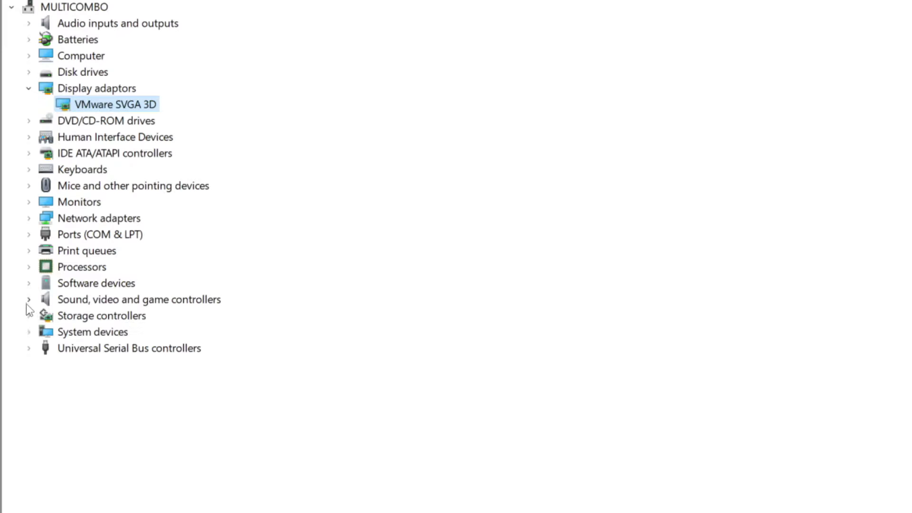
Update the High Definition Audio Device driver under Sound, video and game controllers with the automatic search, and close Device Manager.
left_click(62, 302)
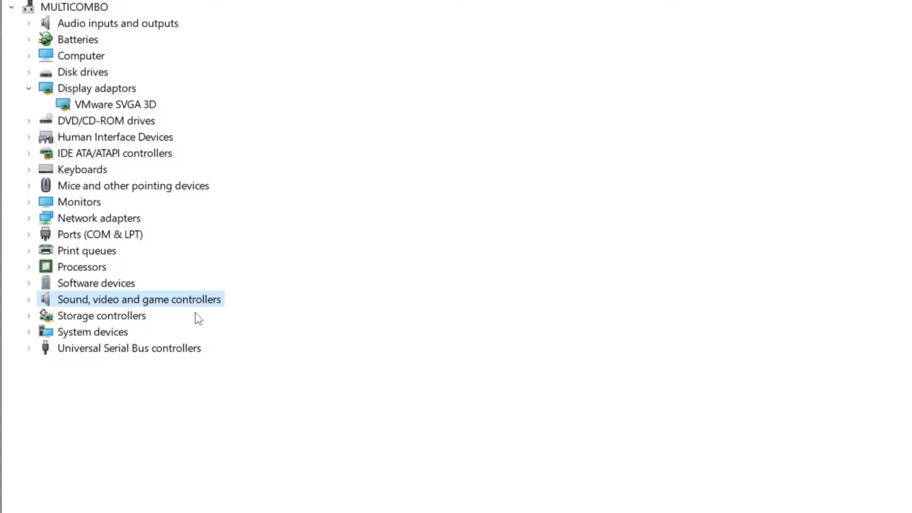
left_click(29, 299)
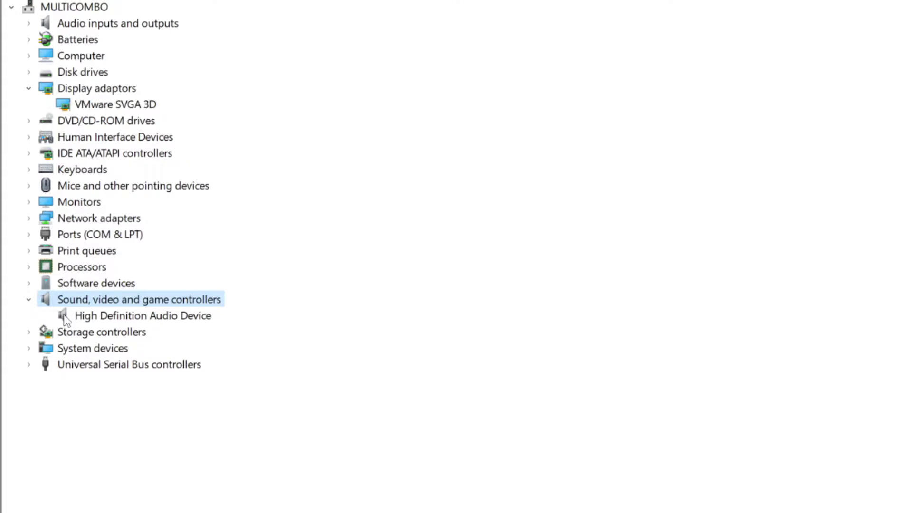
left_click(147, 318)
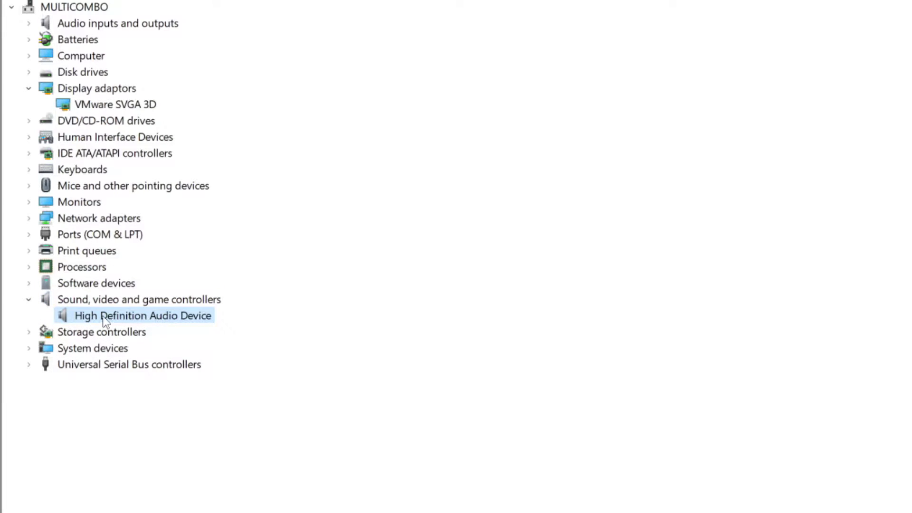
right_click(133, 317)
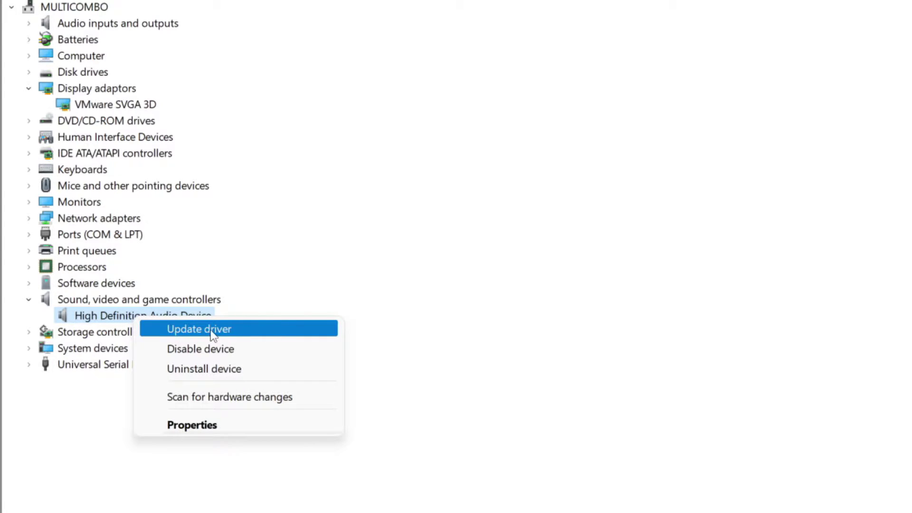
left_click(271, 336)
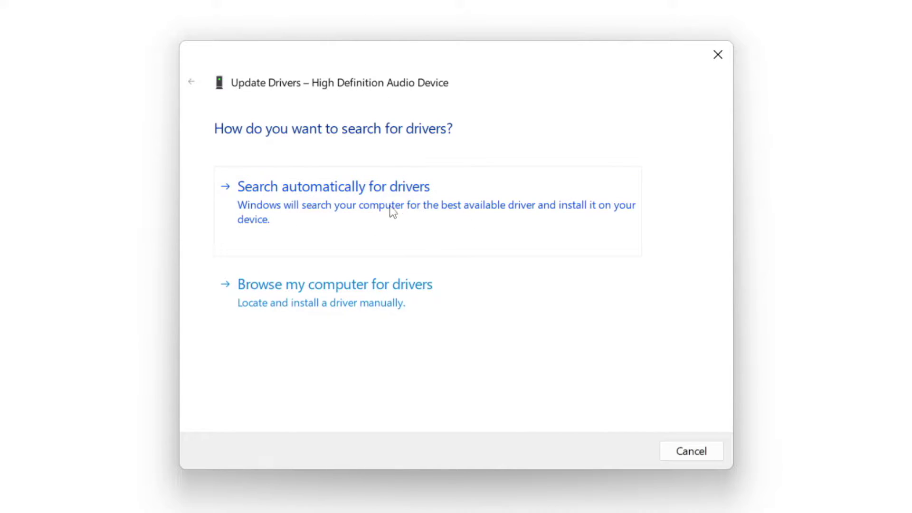
left_click(362, 205)
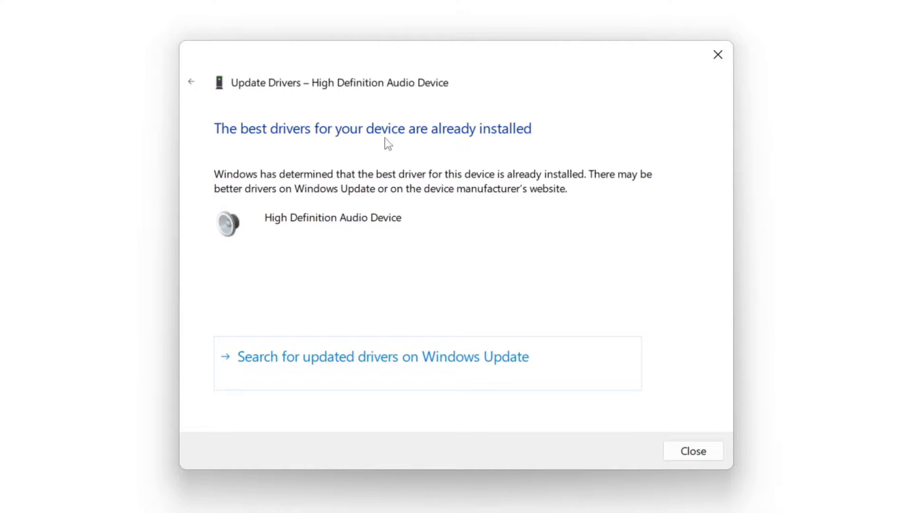
left_click(695, 451)
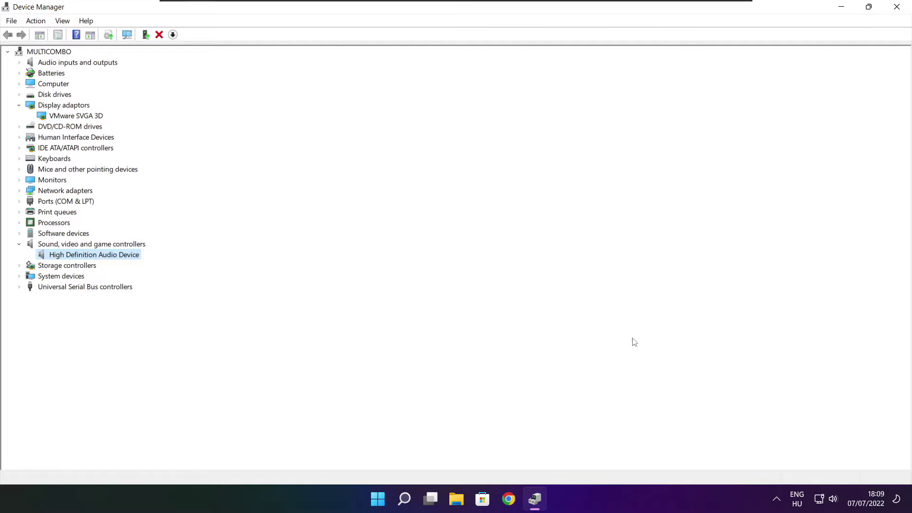
left_click(897, 8)
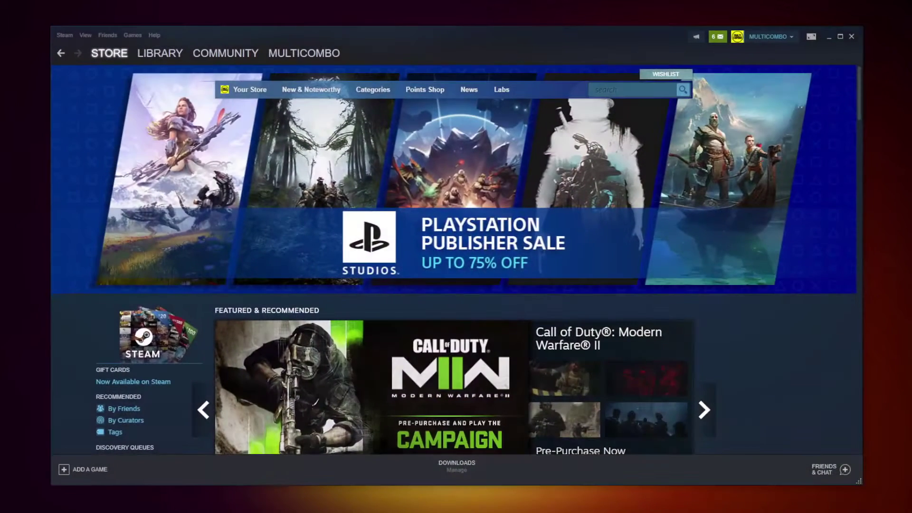
In the Steam library, verify the integrity of the game files for Counter-Strike: Global Offensive, listed under Favorites.
mouse_move(152, 55)
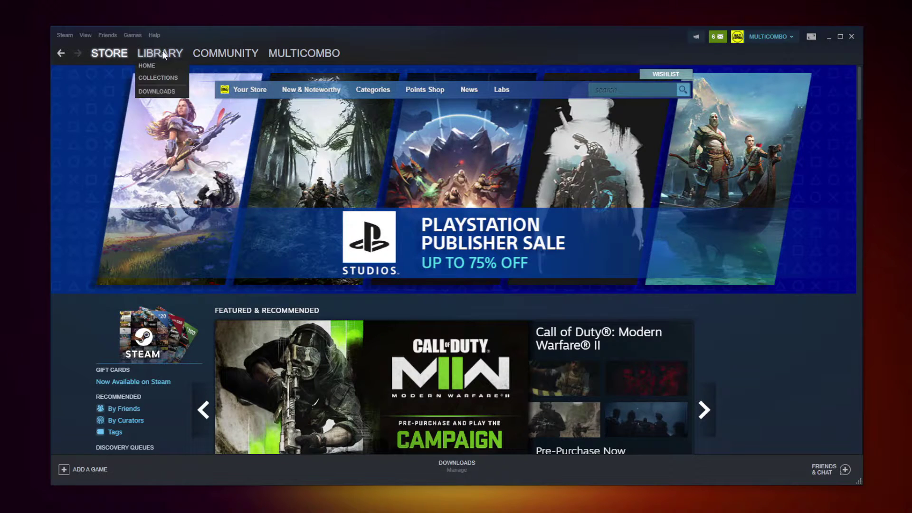
left_click(157, 55)
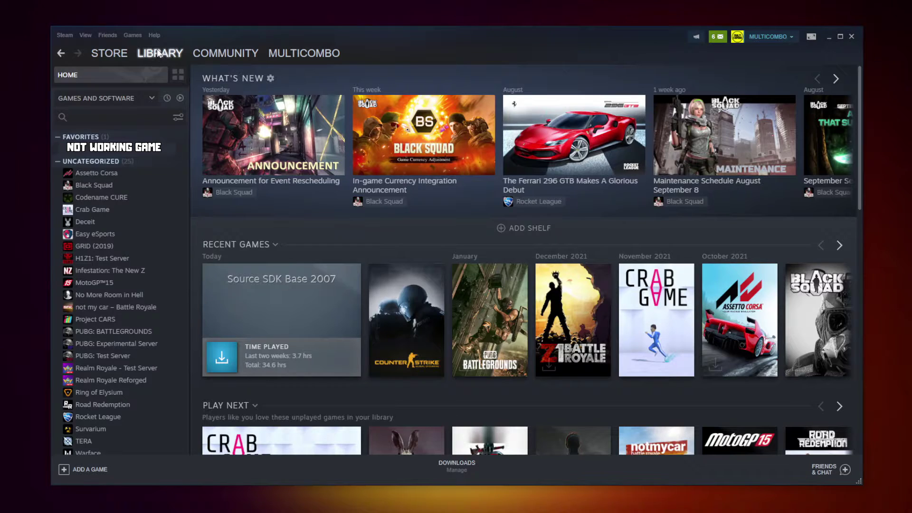
right_click(179, 153)
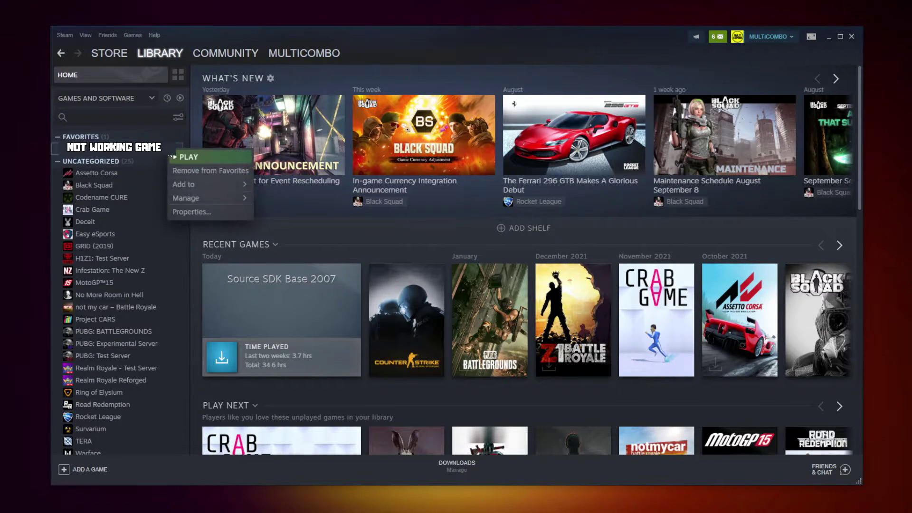
left_click(204, 210)
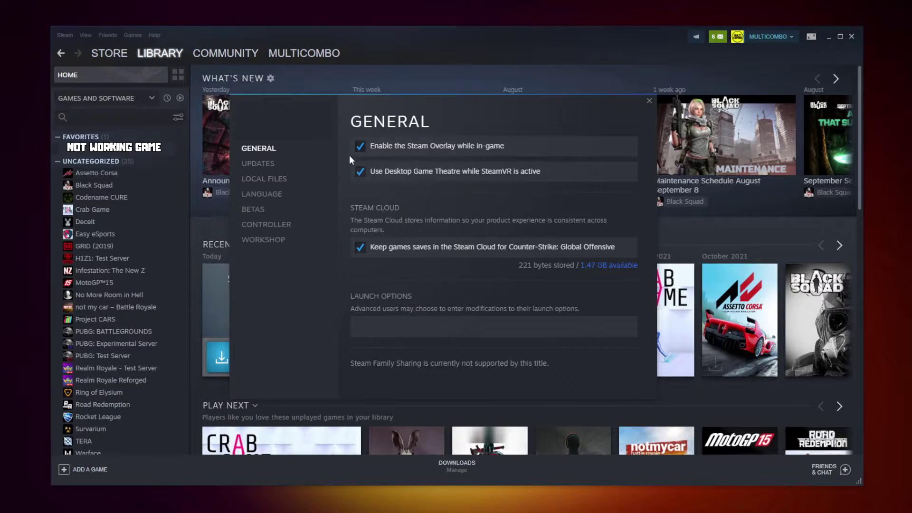
left_click(269, 183)
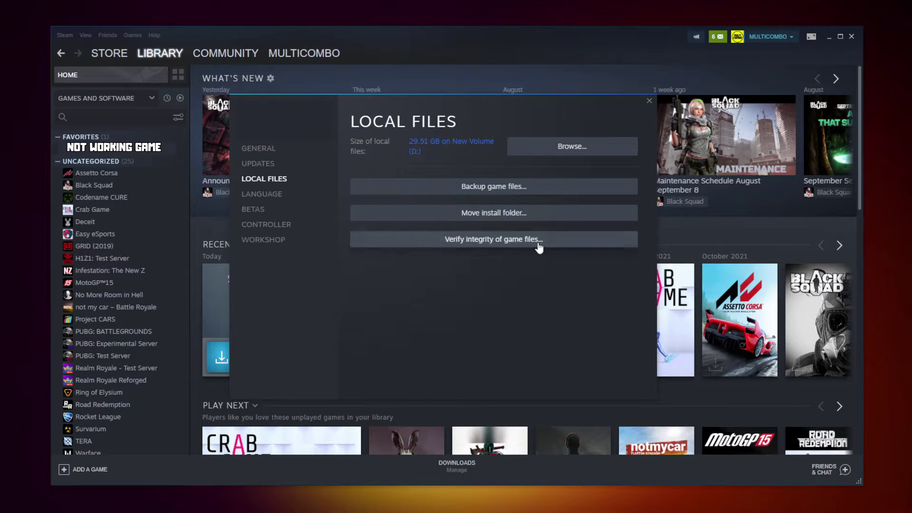
left_click(497, 242)
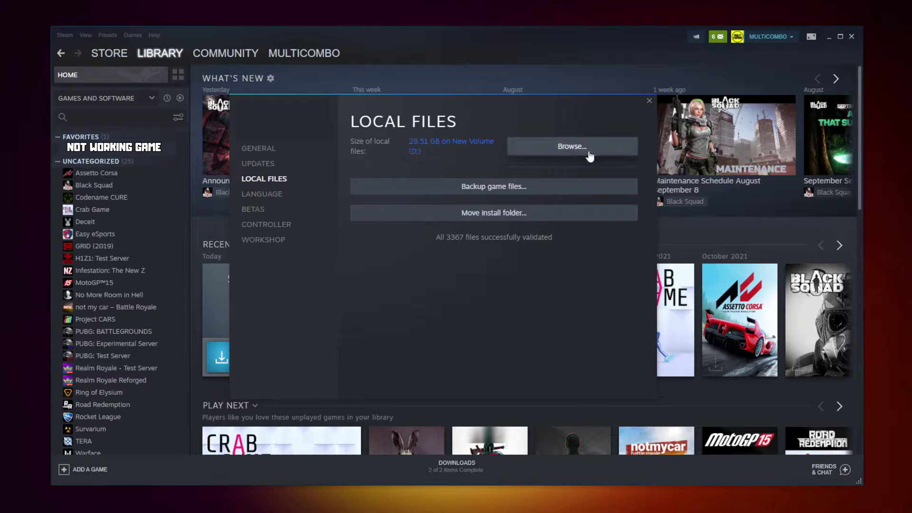
Browse to the game's local files and open the compatibility properties of its application file.
left_click(572, 151)
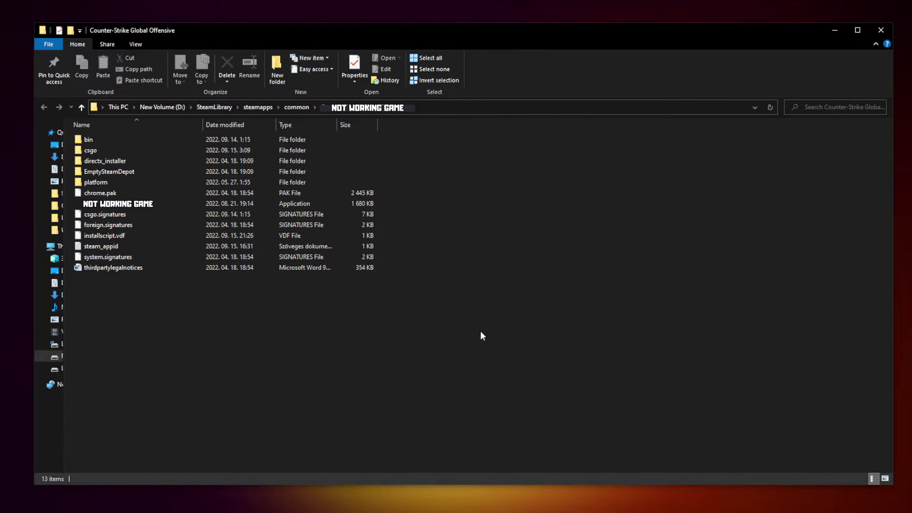
left_click(129, 208)
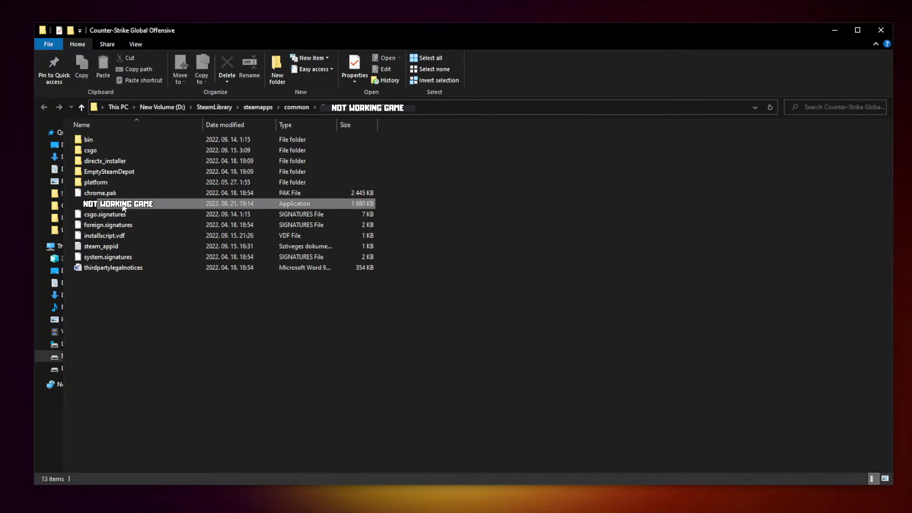
right_click(183, 203)
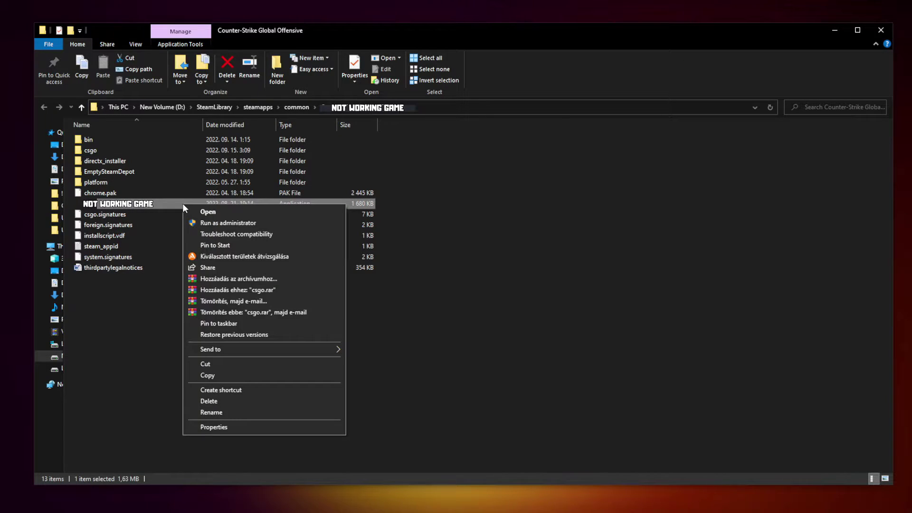
left_click(263, 426)
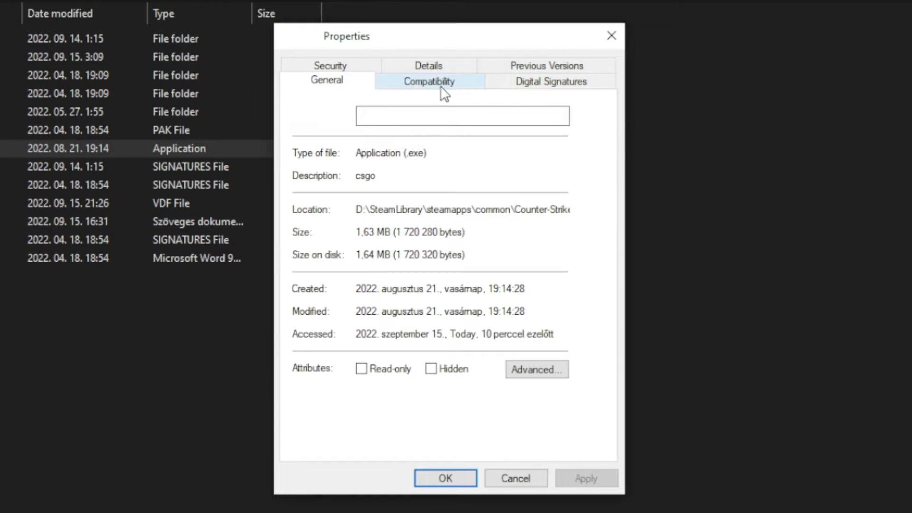
left_click(441, 91)
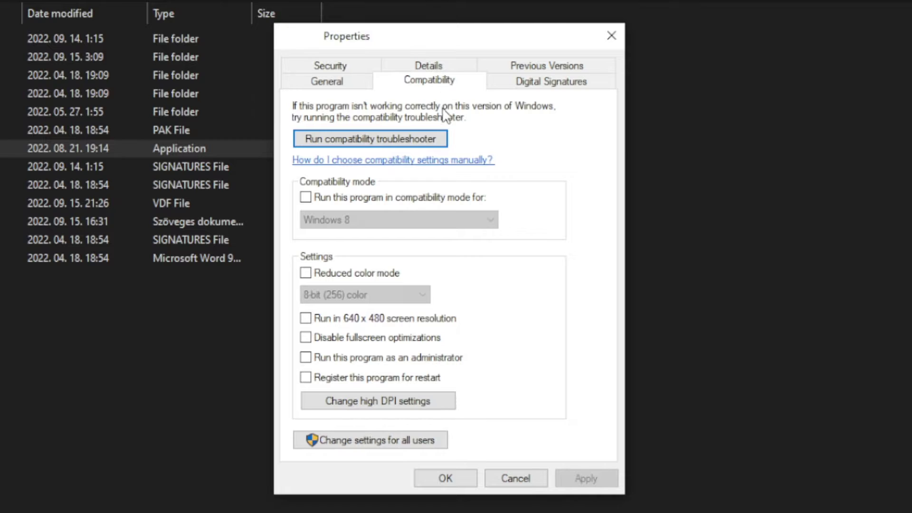
Set the game application to Windows 8 compatibility mode, disable fullscreen optimizations, run it as administrator, and apply the settings.
left_click(314, 199)
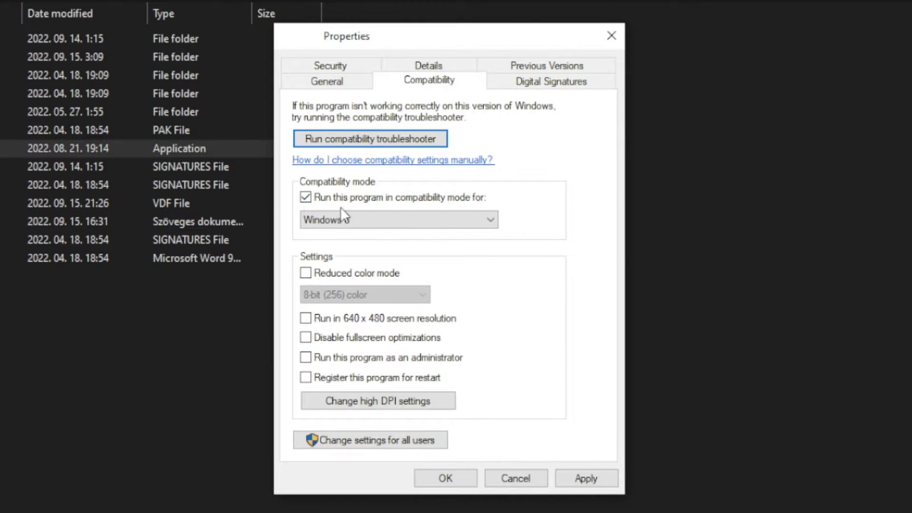
left_click(352, 218)
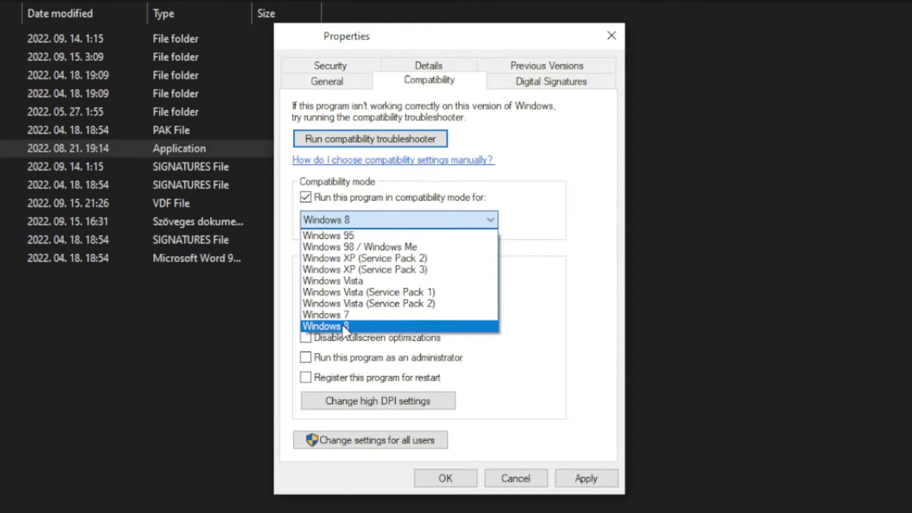
left_click(353, 326)
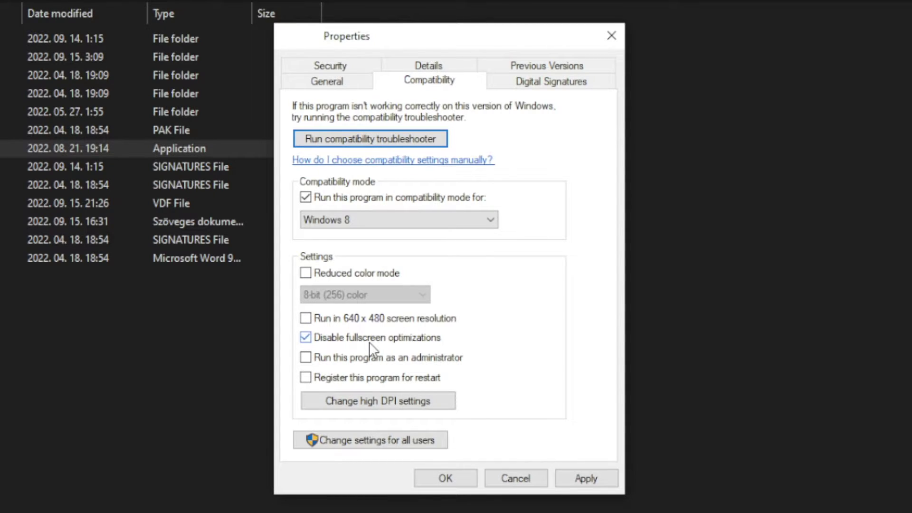
left_click(437, 358)
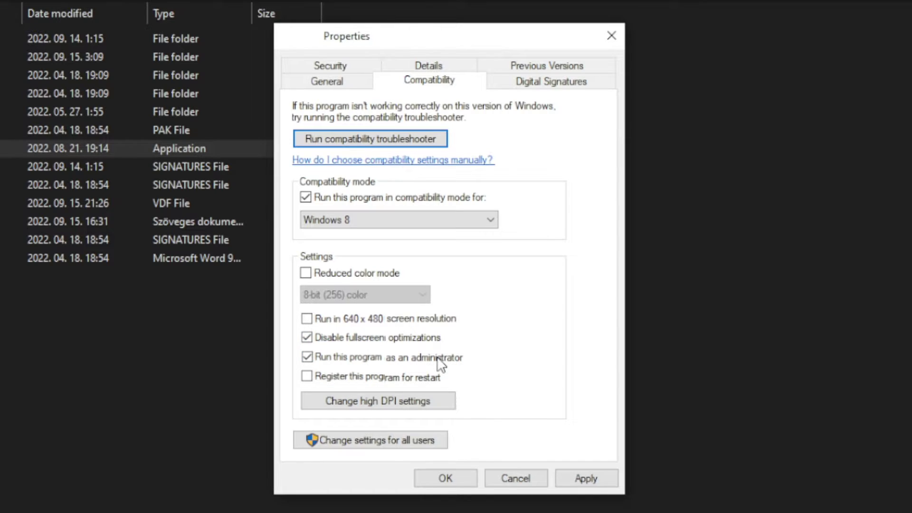
left_click(587, 480)
left_click(444, 478)
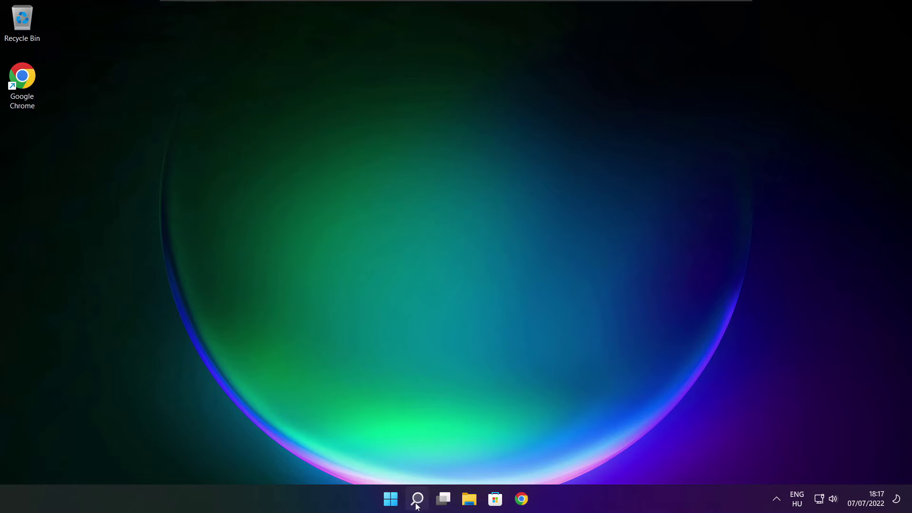
Search Windows for "updates", check for updates in Windows Update, and close Settings.
left_click(417, 498)
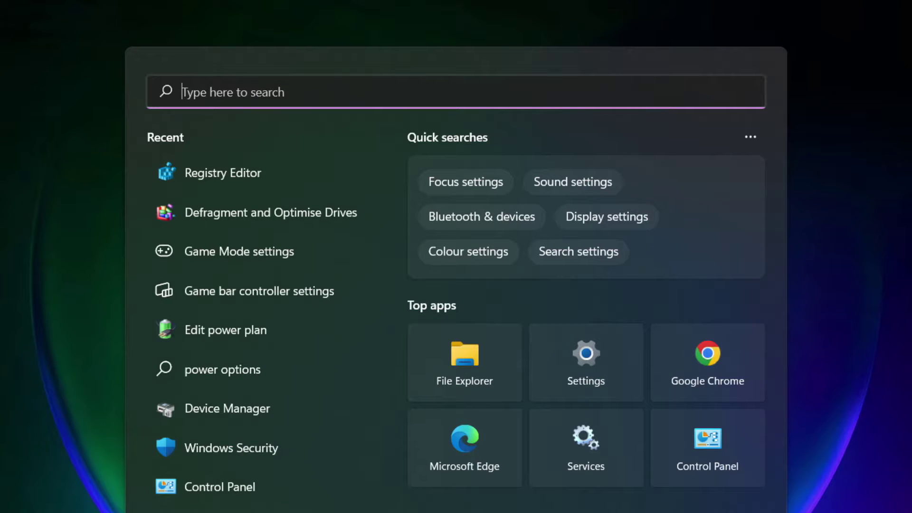
type("updates")
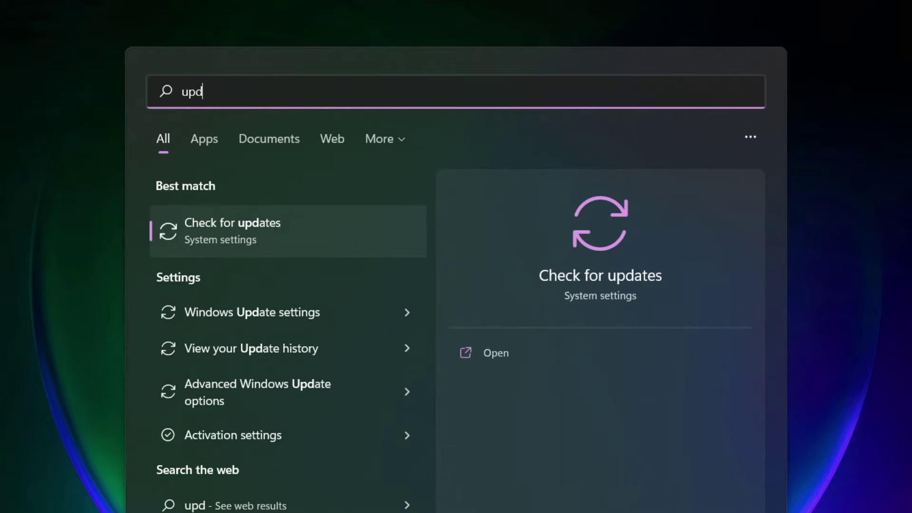
left_click(278, 238)
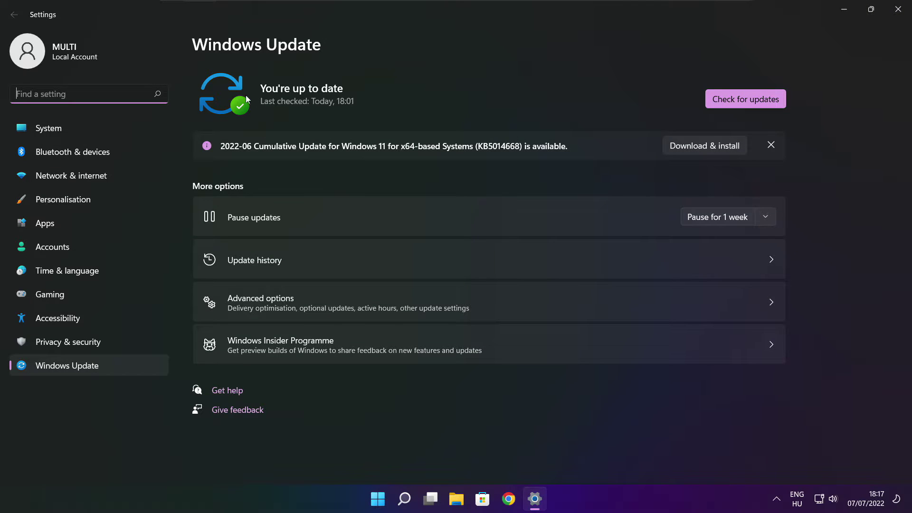
left_click(744, 100)
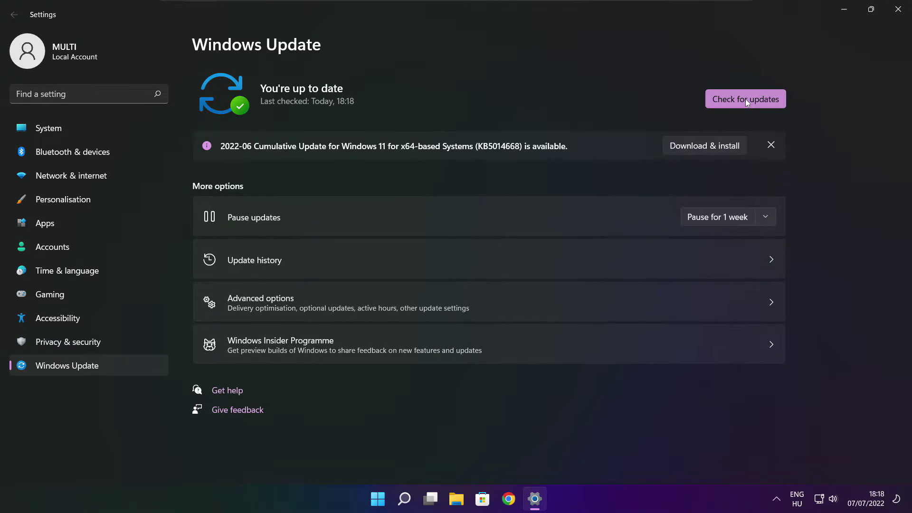
left_click(897, 14)
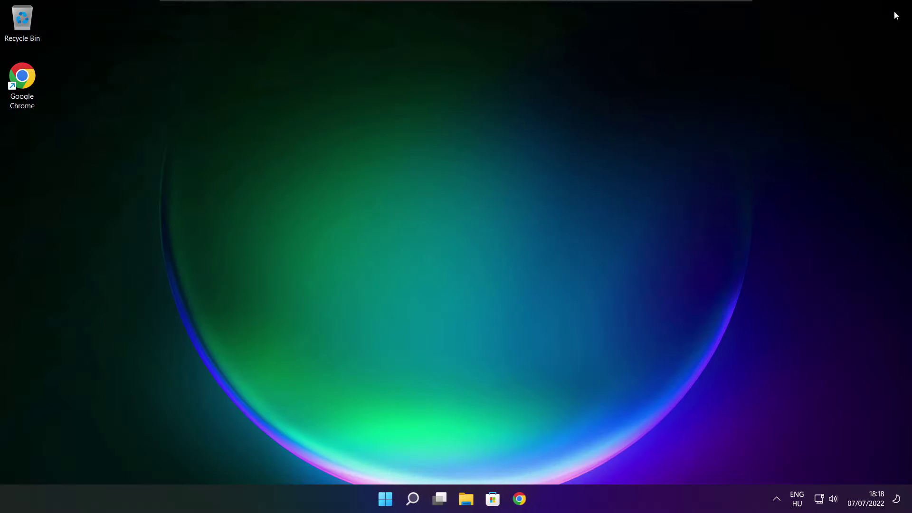
Switch to Google Chrome and download the DirectX End-User Runtime Web Installer in English from the Microsoft Download Center page.
left_click(521, 499)
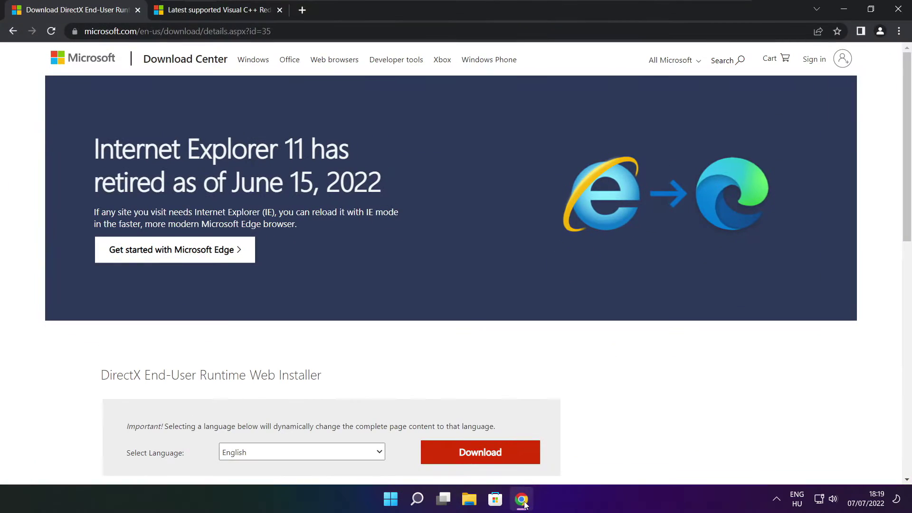
left_click_drag(271, 31, 84, 31)
left_click(291, 31)
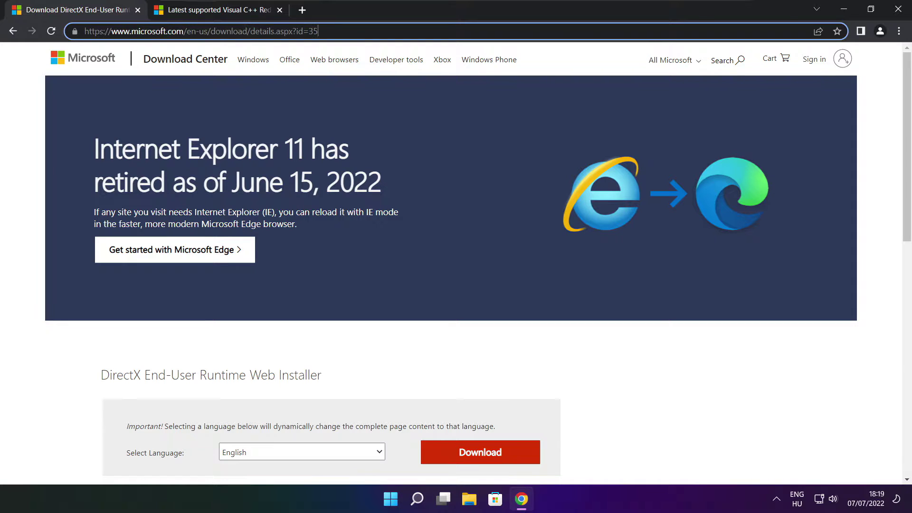
left_click(327, 345)
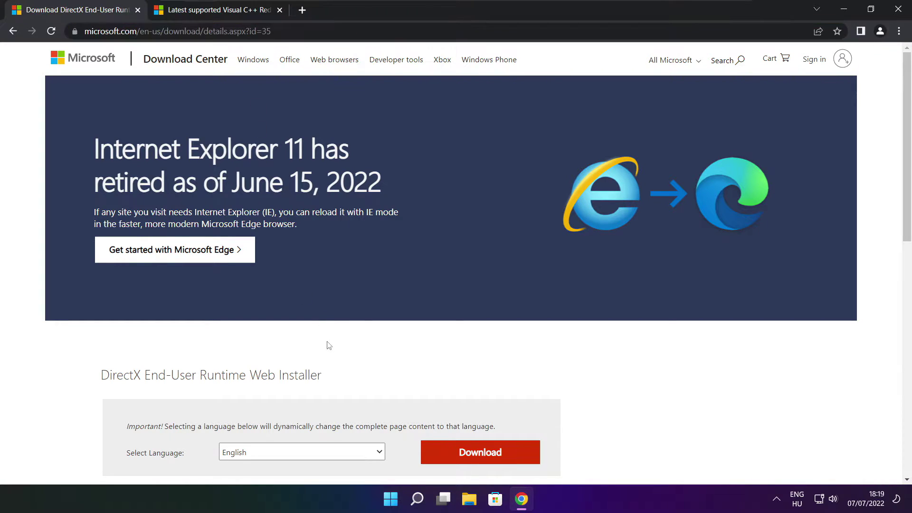
left_click_drag(900, 136, 902, 215)
left_click_drag(335, 195, 76, 200)
left_click(364, 202)
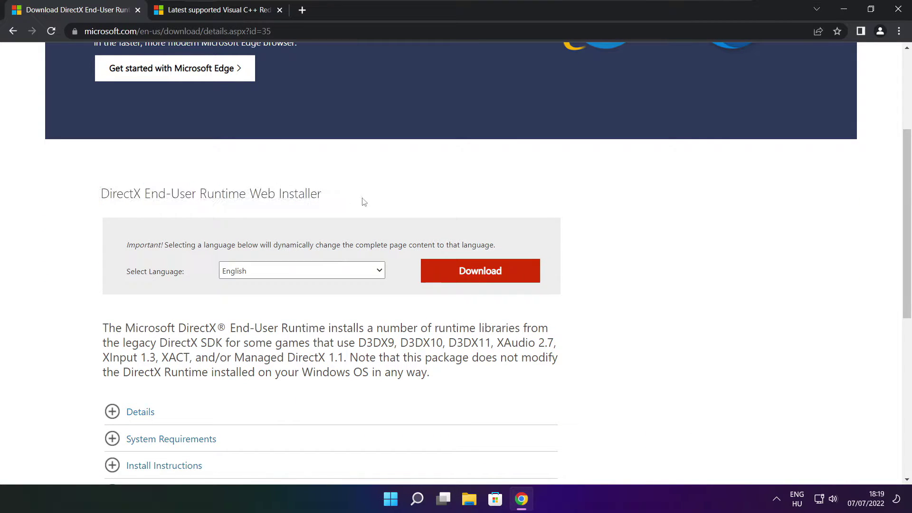
left_click(483, 274)
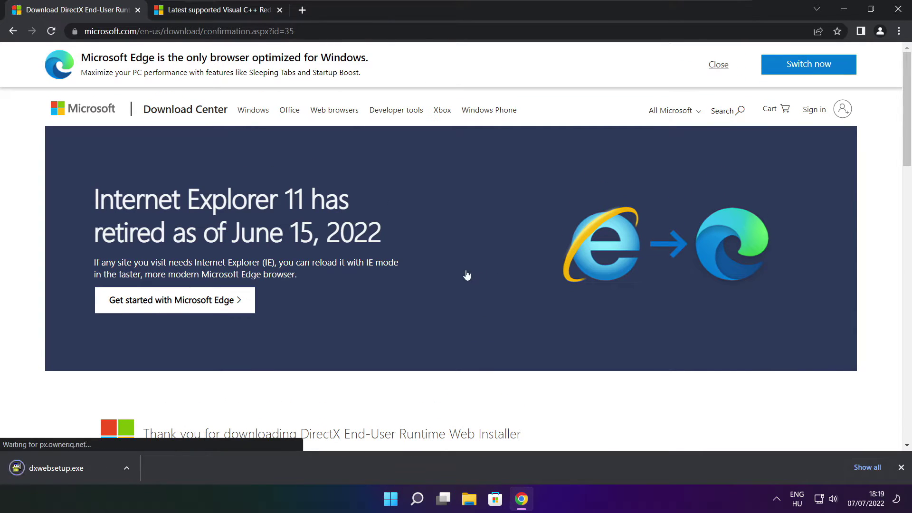
Run dxwebsetup.exe, accept the agreement, complete the DirectX runtime installation, and close the DirectX download page.
left_click(85, 468)
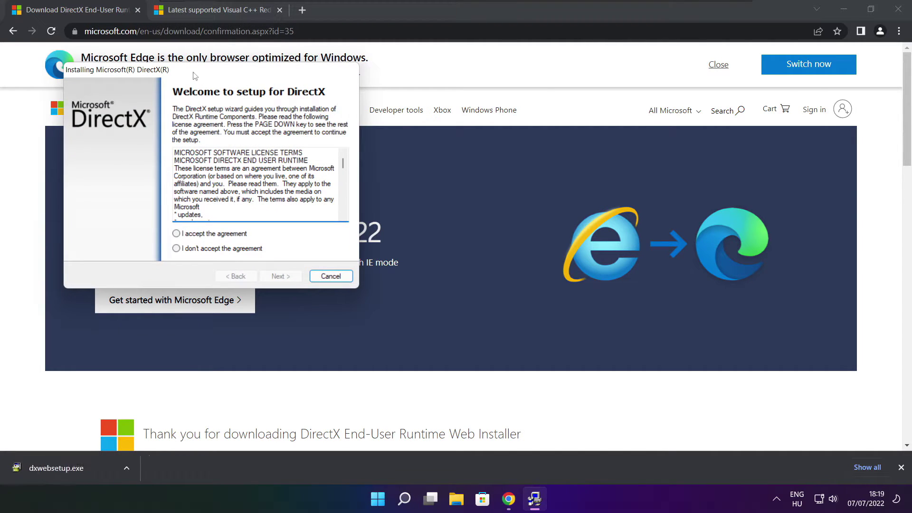
left_click_drag(195, 74, 435, 137)
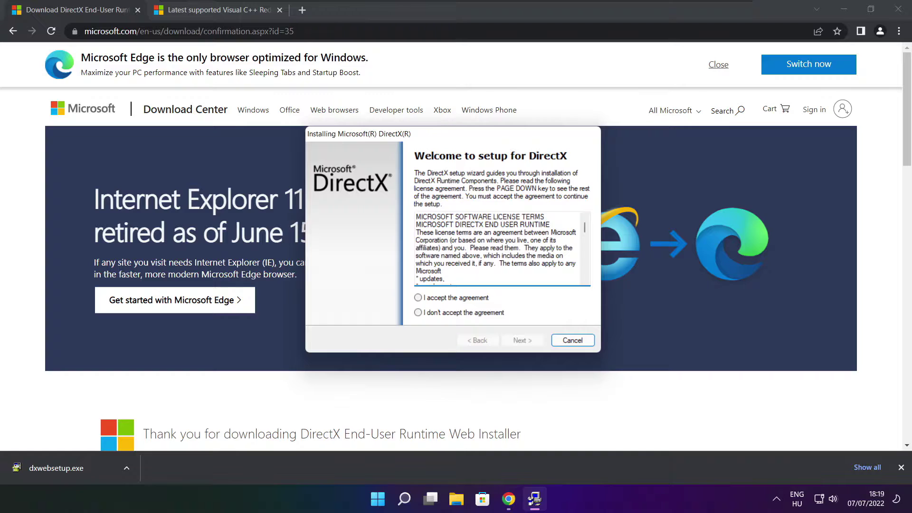
left_click_drag(584, 227, 582, 272)
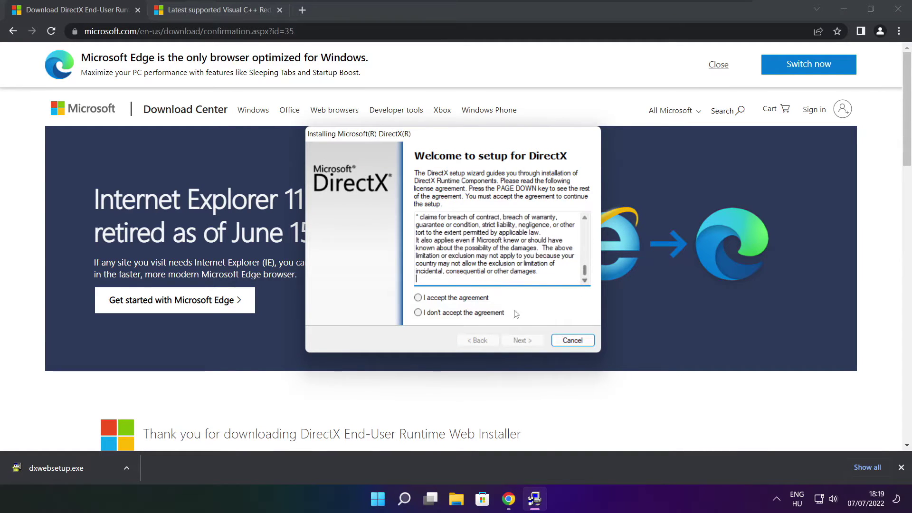
left_click(427, 300)
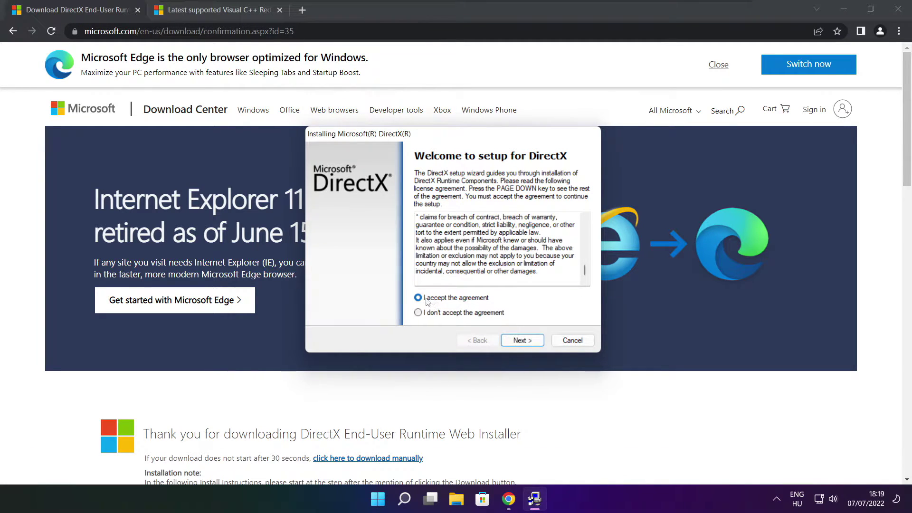
left_click(521, 339)
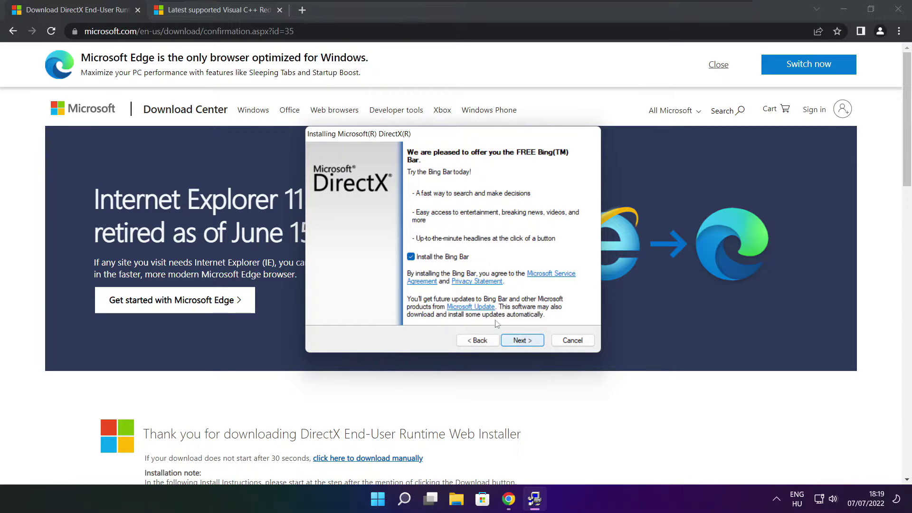
left_click(532, 340)
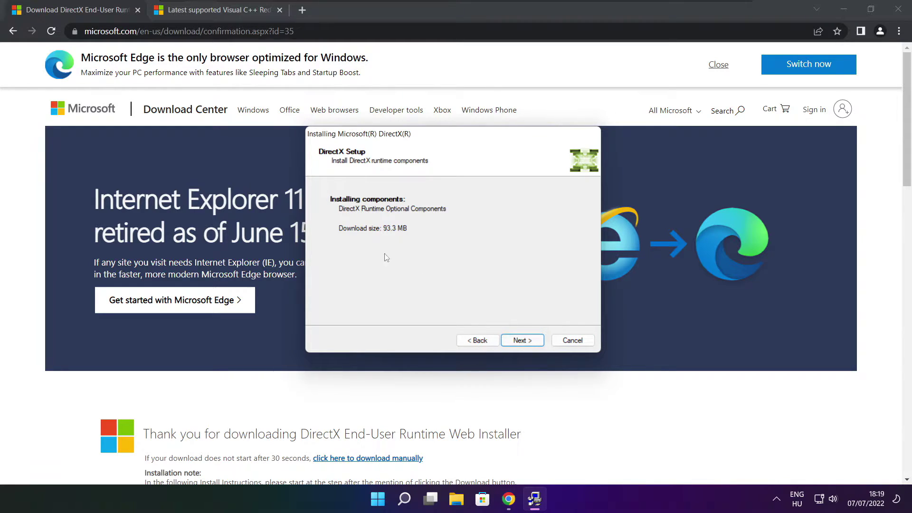
left_click(522, 341)
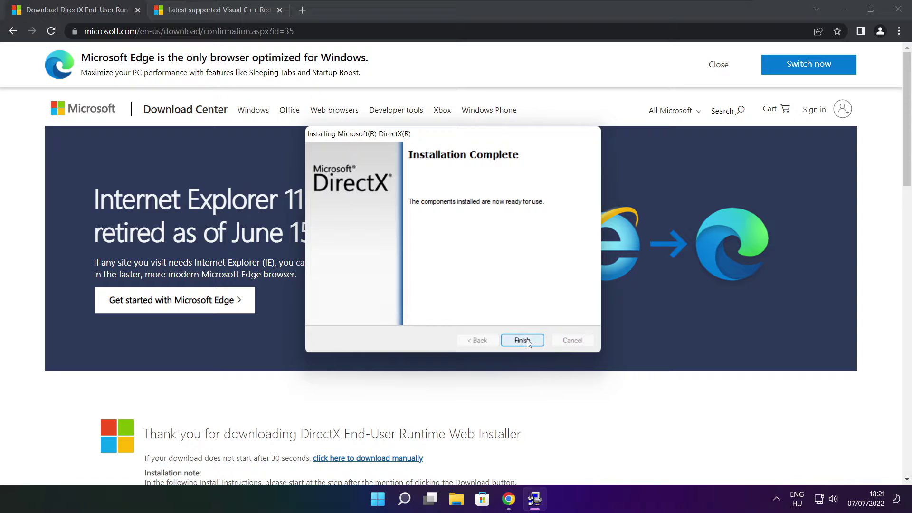
left_click(523, 340)
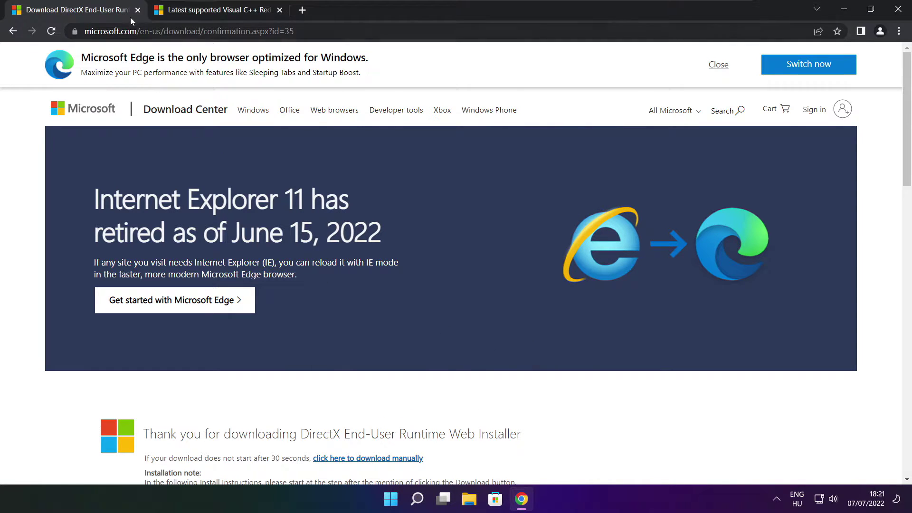
left_click(138, 10)
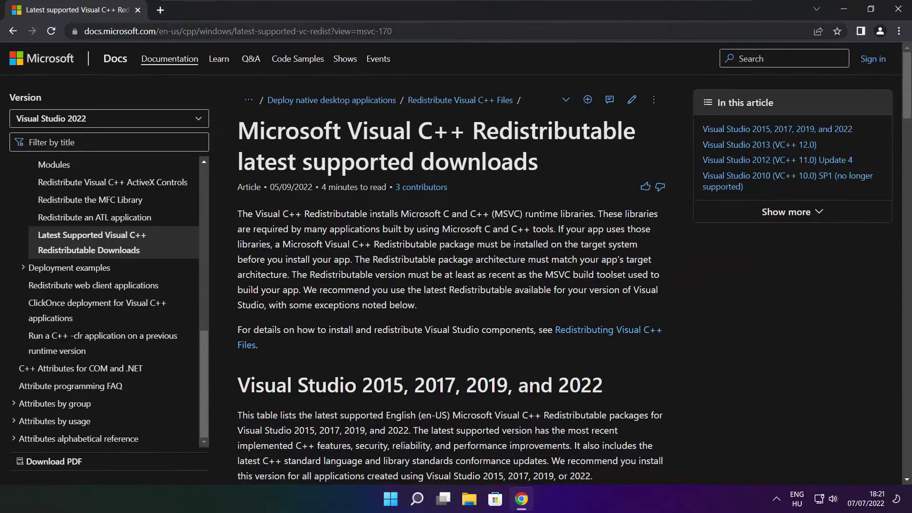
Download the ARM64, X86 and X64 Visual C++ Redistributable packages for Visual Studio 2015, 2017, 2019, and 2022.
mouse_move(392, 31)
left_mouse_down()
mouse_move(85, 32)
mouse_move(393, 31)
left_mouse_up()
left_click(451, 58)
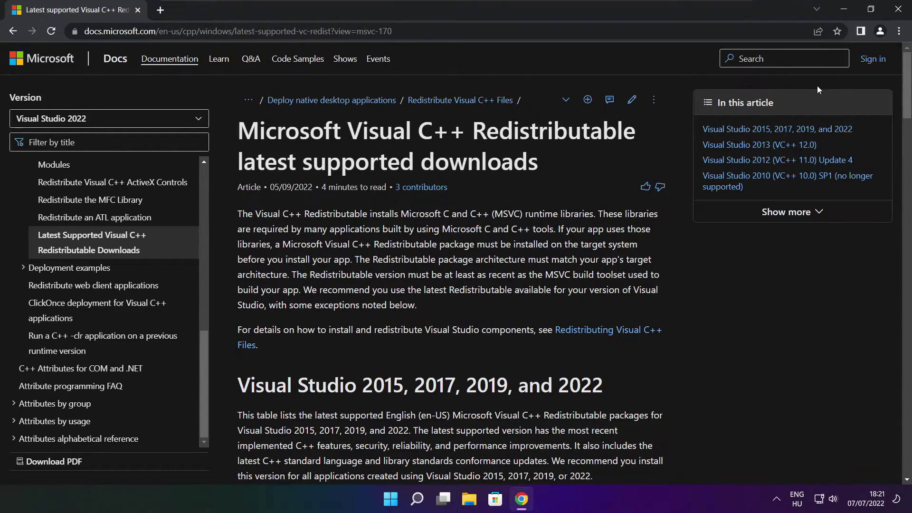
left_click_drag(905, 88, 902, 133)
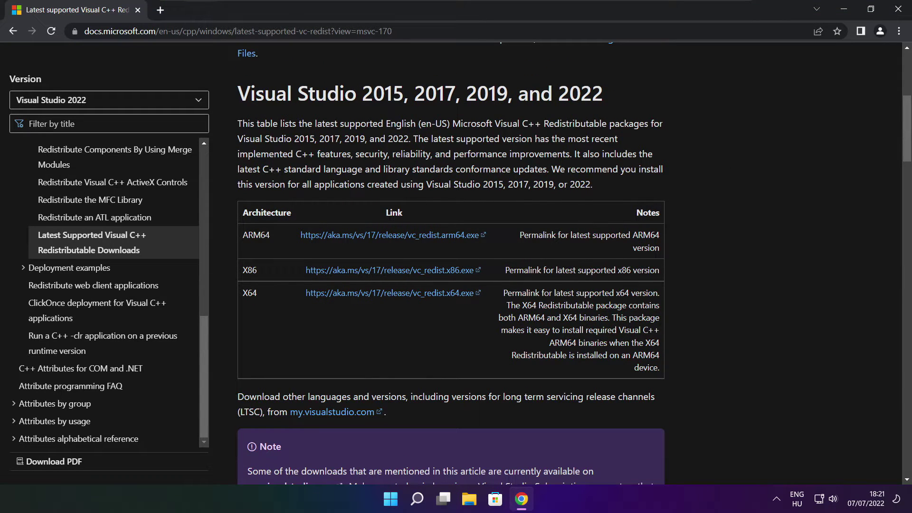
left_click_drag(242, 235, 612, 326)
left_click(612, 327)
left_click(378, 235)
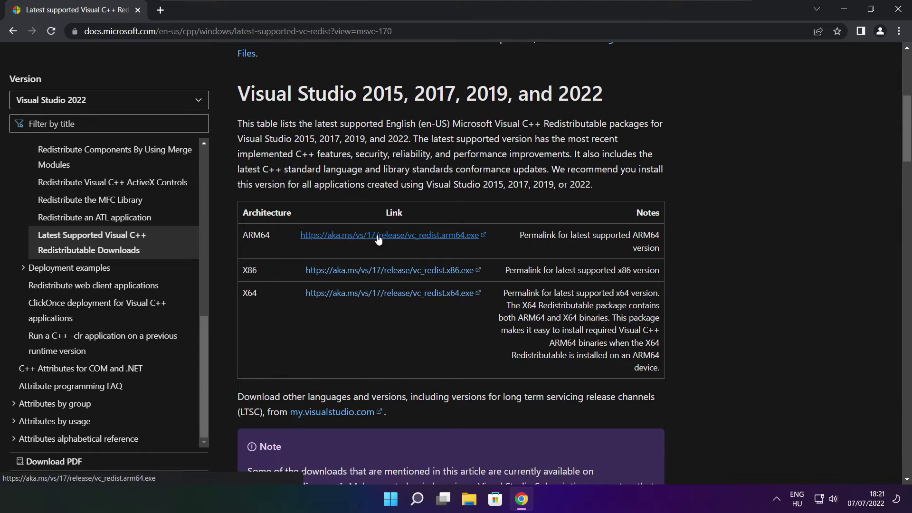
left_click(376, 278)
left_click(376, 293)
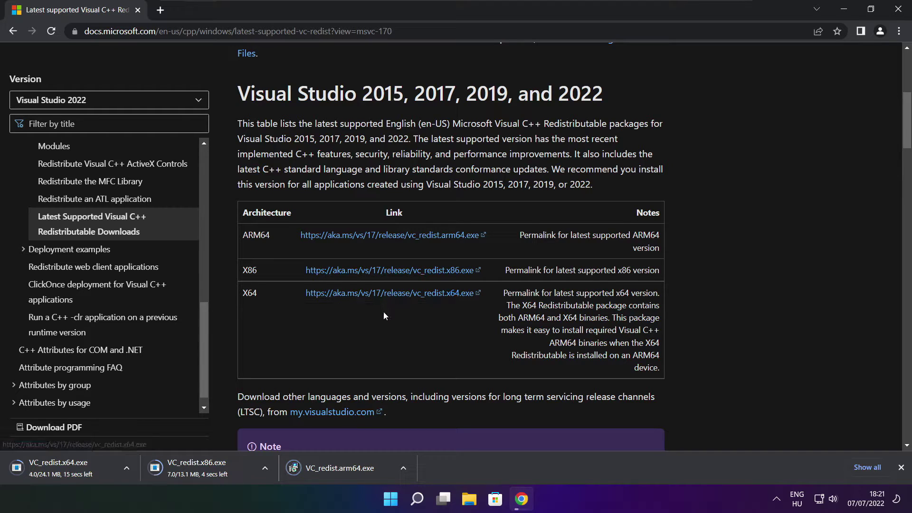
Try to install VC_redist.arm64.exe after agreeing to its license terms, and close the setup window.
left_click(347, 469)
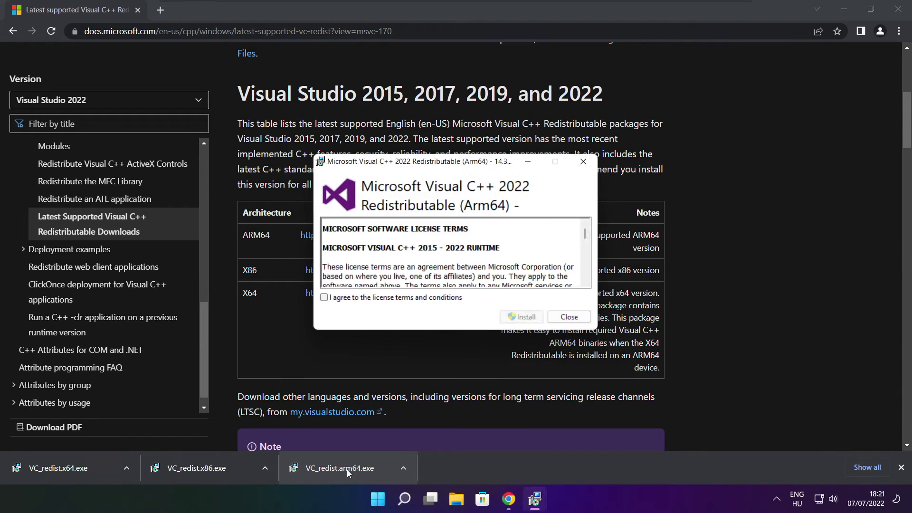
left_click_drag(585, 236, 585, 282)
left_click(324, 298)
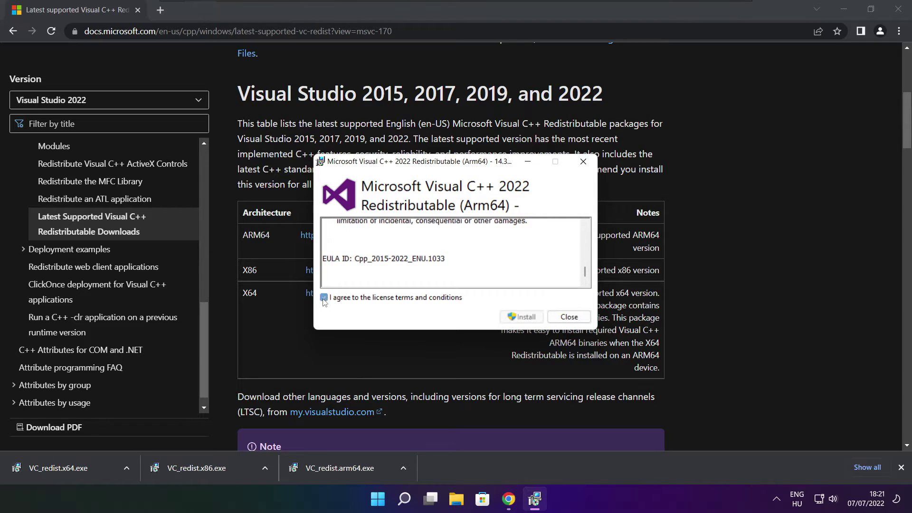
left_click(517, 317)
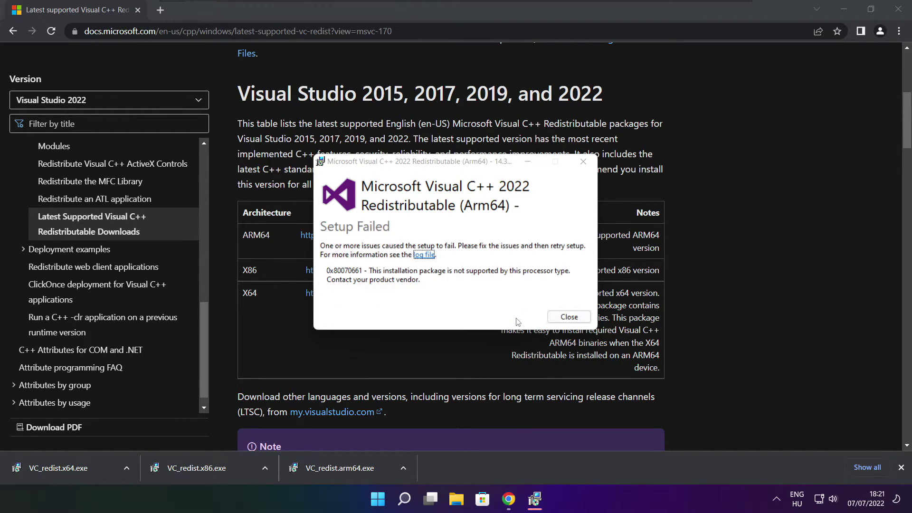
left_click(569, 317)
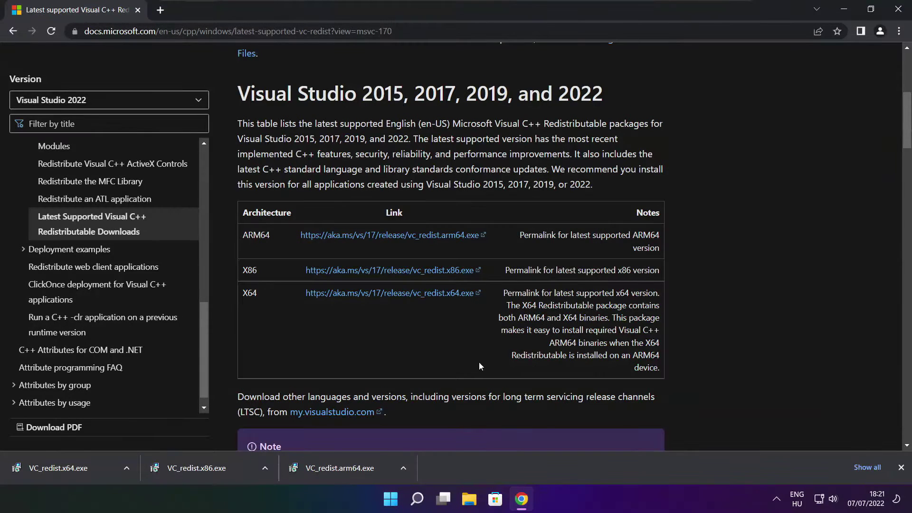
Install VC_redist.x86.exe after agreeing to its license terms, and close the finished setup window.
left_click(214, 467)
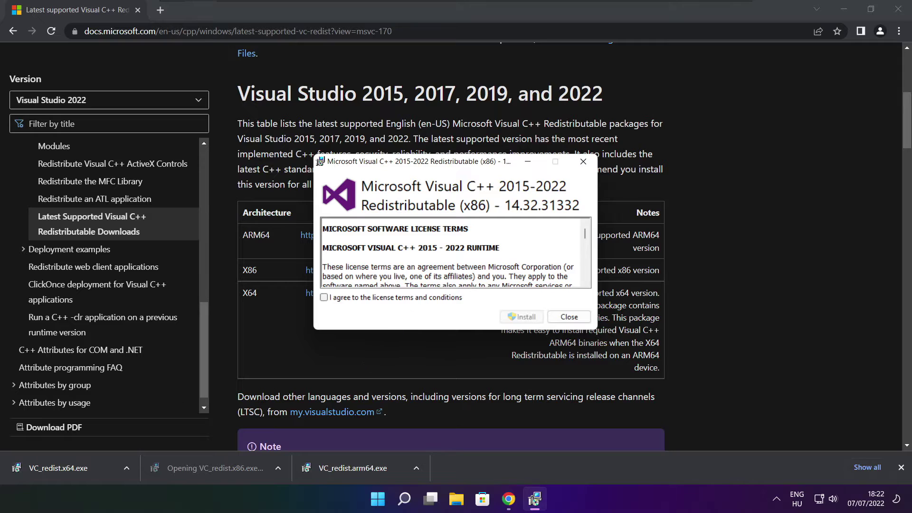
left_click_drag(585, 234, 587, 276)
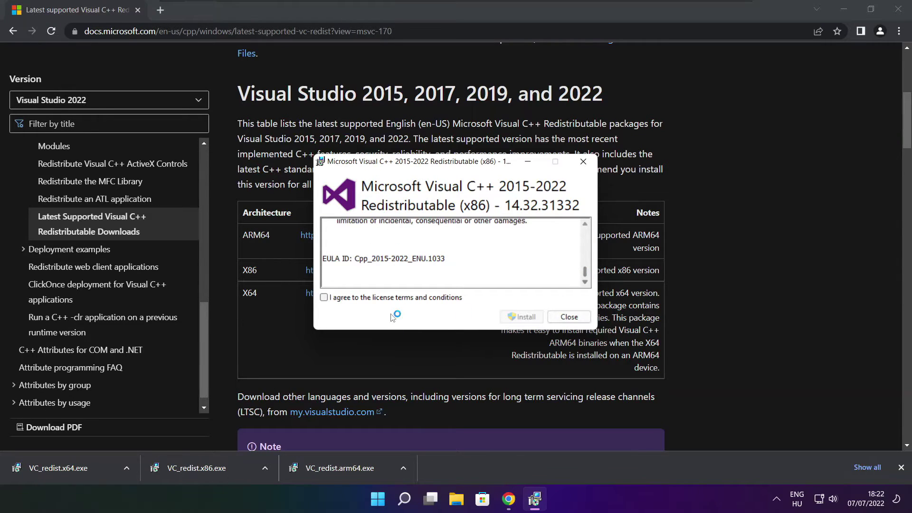
left_click(324, 298)
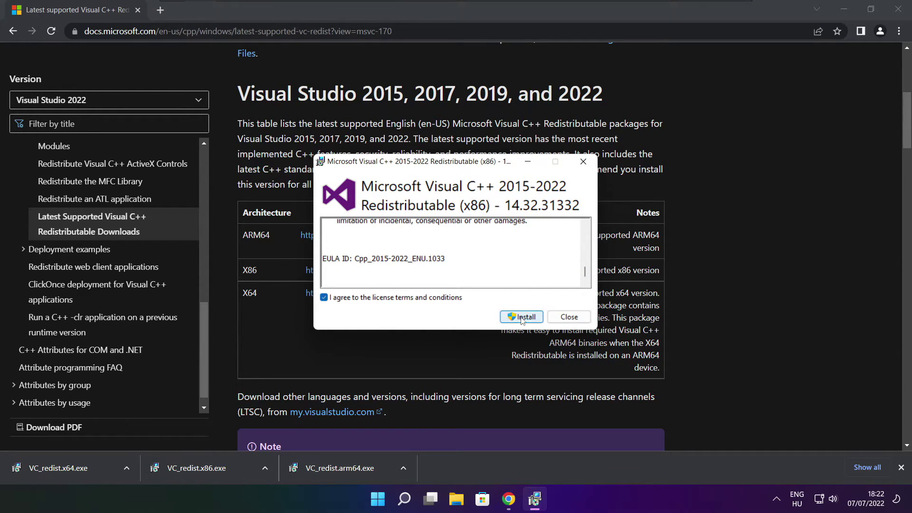
left_click(521, 317)
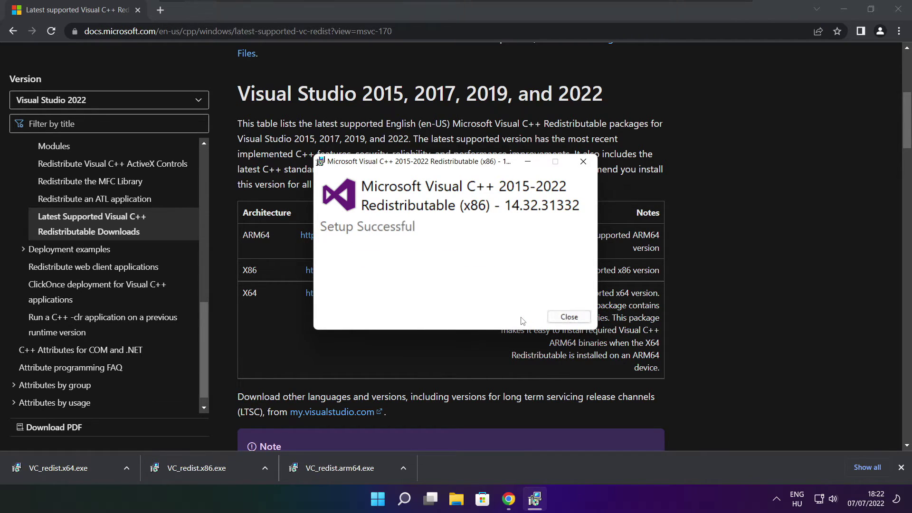
left_click(570, 318)
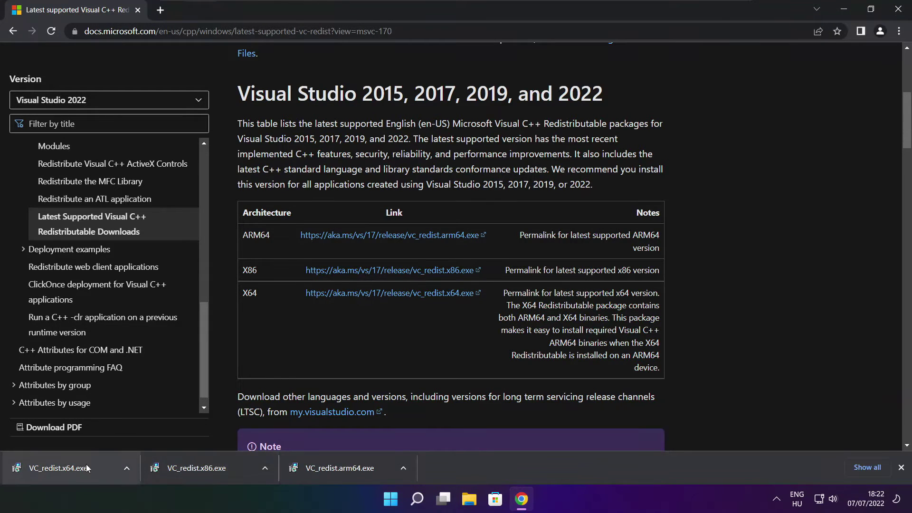
Install VC_redist.x64.exe after agreeing to its license terms, and close both the setup window and the browser.
left_click(76, 468)
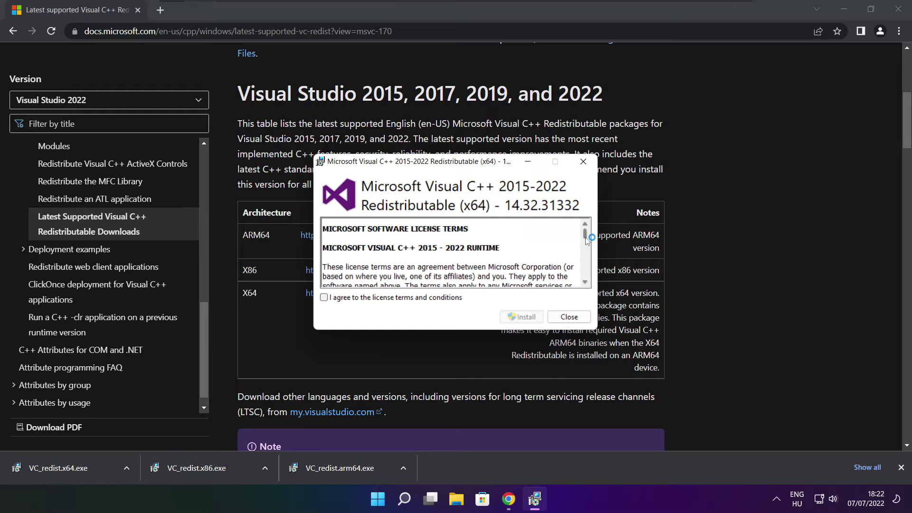
left_click_drag(585, 234, 584, 274)
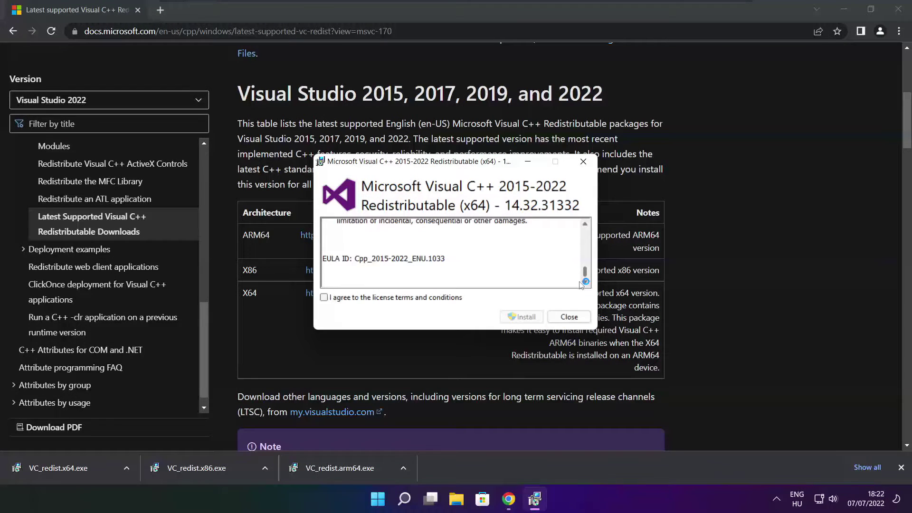
left_click(324, 298)
left_click(524, 318)
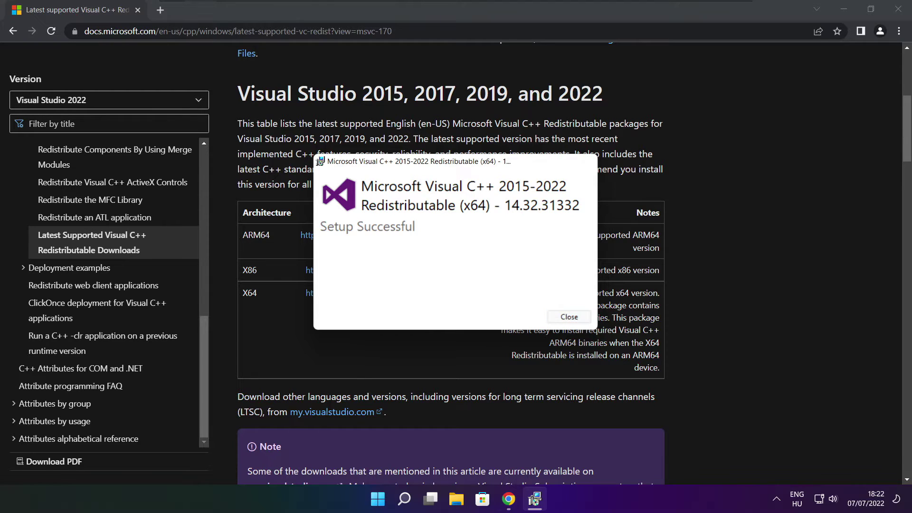
left_click(569, 317)
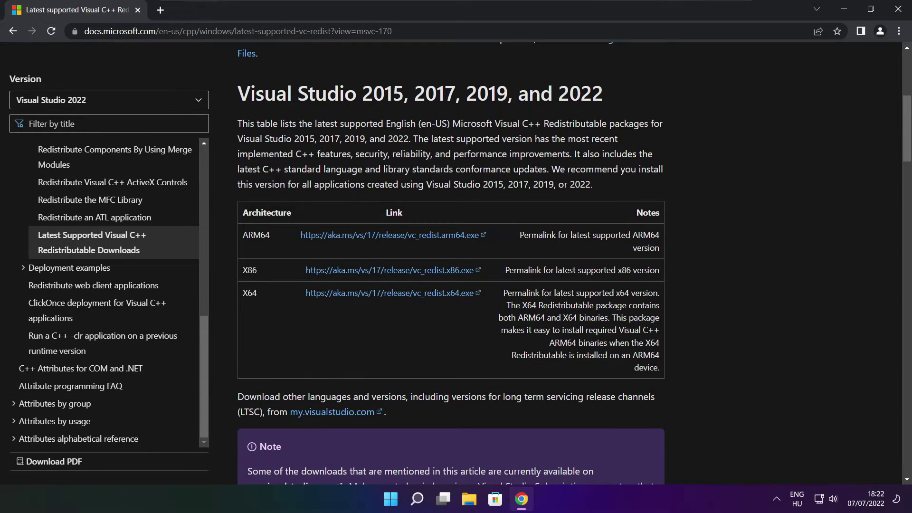
left_click(897, 8)
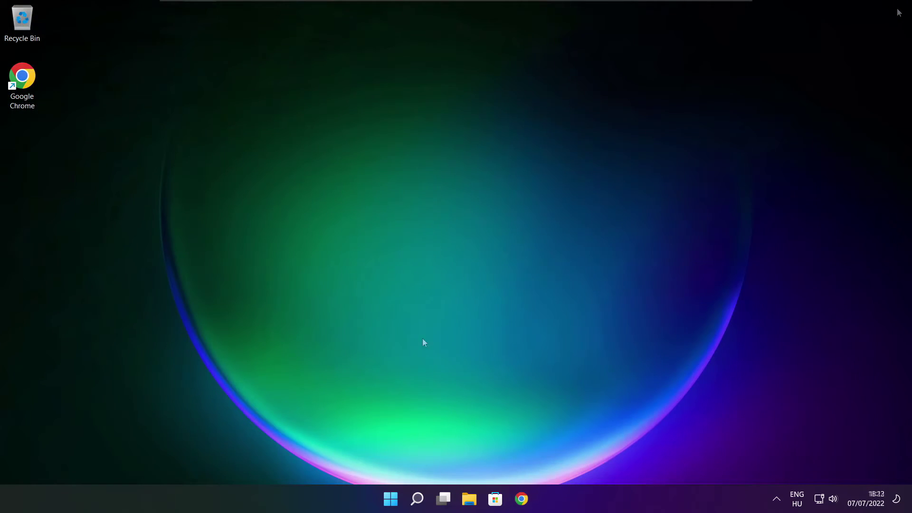
Switch to Task Manager and disable Cortana and Microsoft Edge as startup apps.
right_click(392, 501)
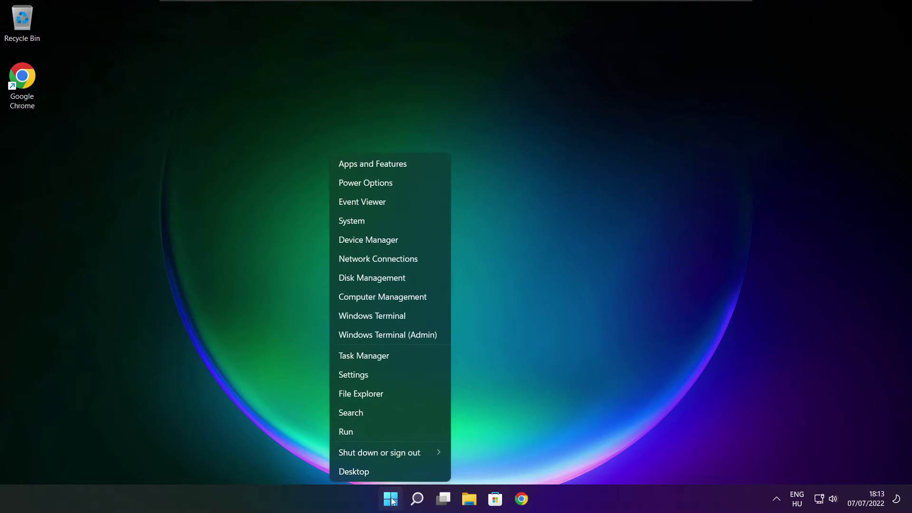
left_click(393, 356)
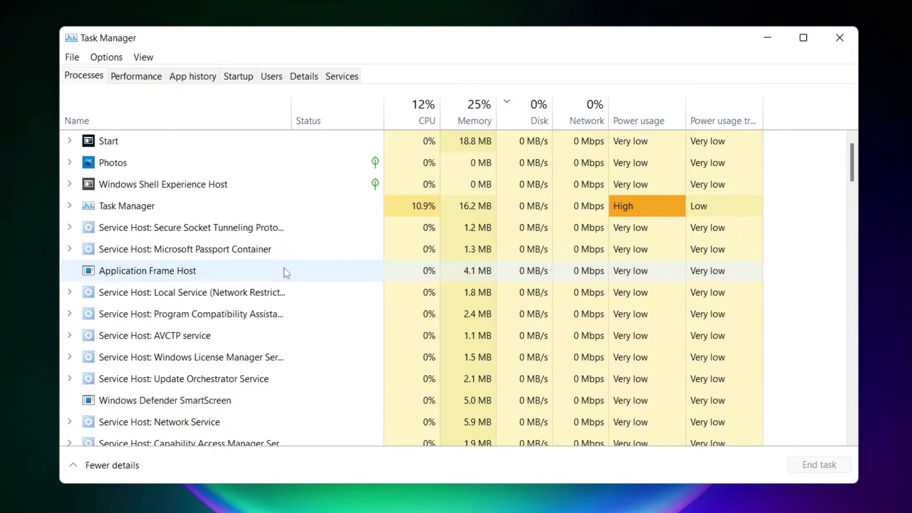
left_click(243, 82)
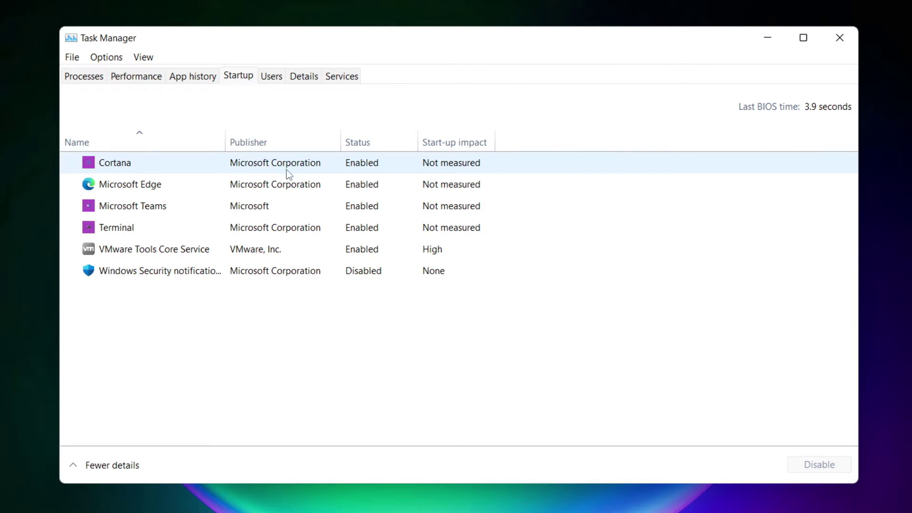
left_click(309, 170)
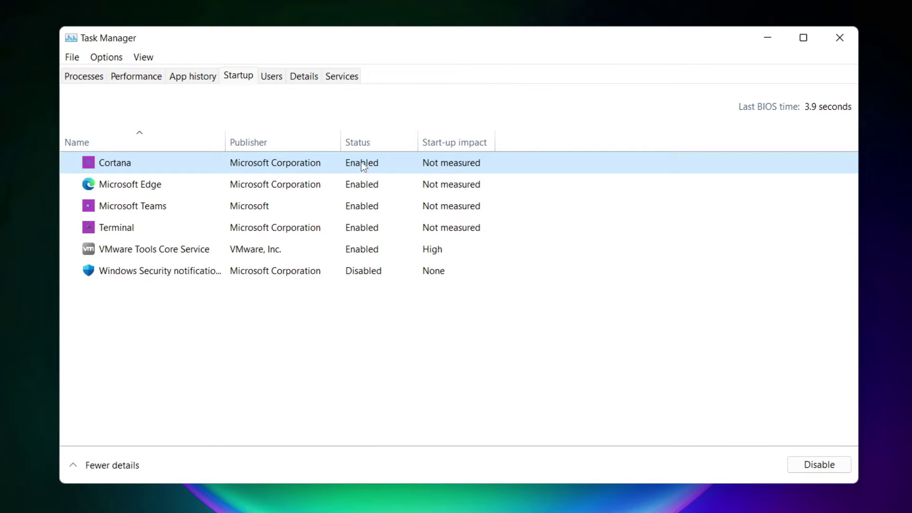
left_click(818, 469)
left_click(190, 194)
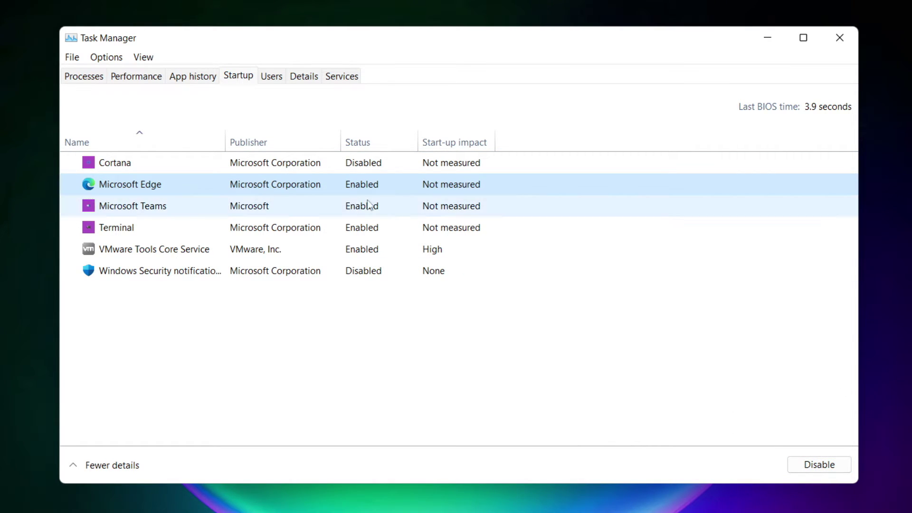
left_click(821, 468)
Disable Microsoft Teams and Terminal as startup apps, and close Task Manager.
left_click(337, 209)
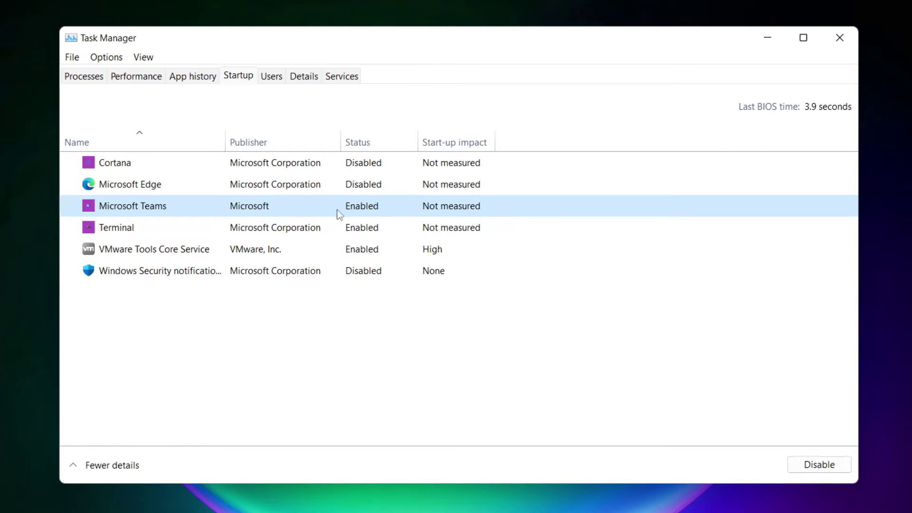
left_click(833, 470)
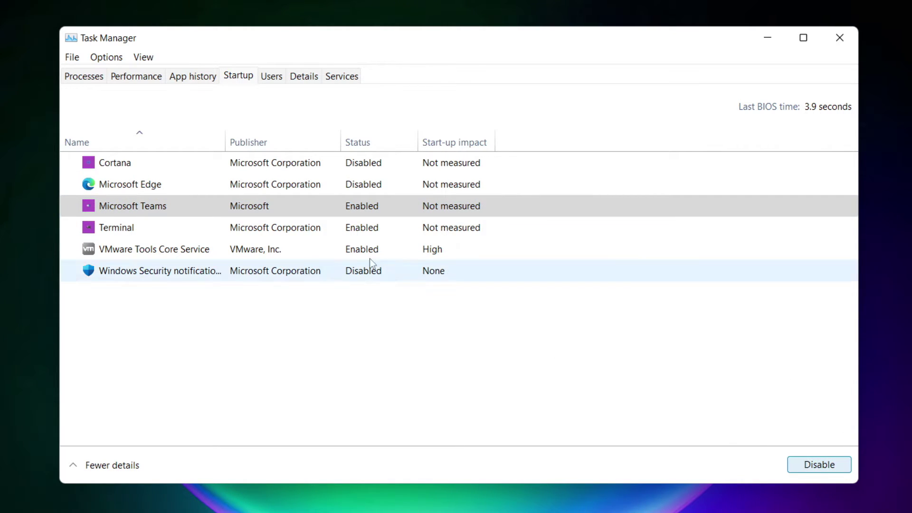
left_click(303, 231)
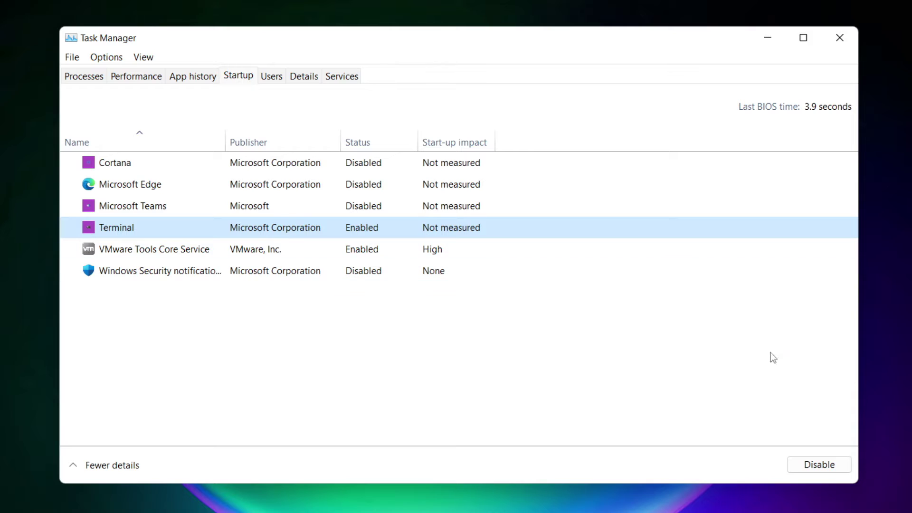
left_click(832, 469)
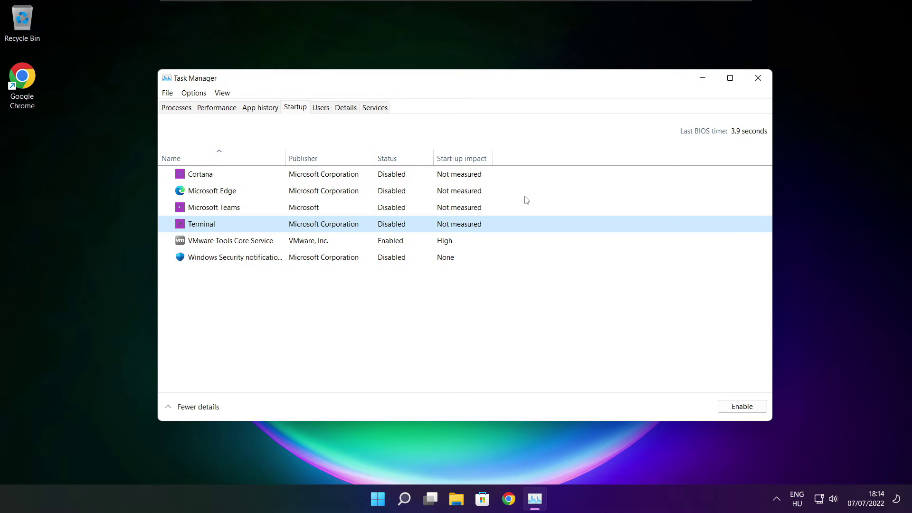
left_click(758, 78)
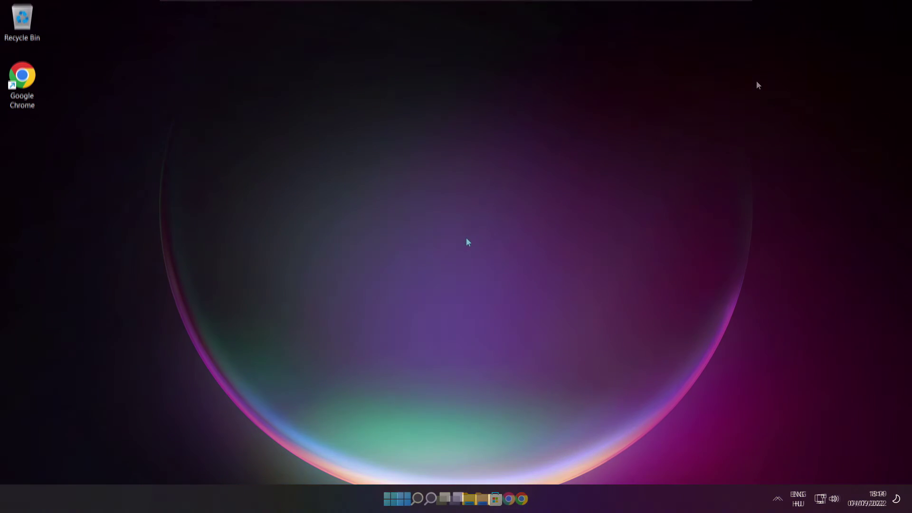
Search Windows for cmd, run Command Prompt as administrator, and move its window toward the middle of the desktop.
mouse_move(432, 498)
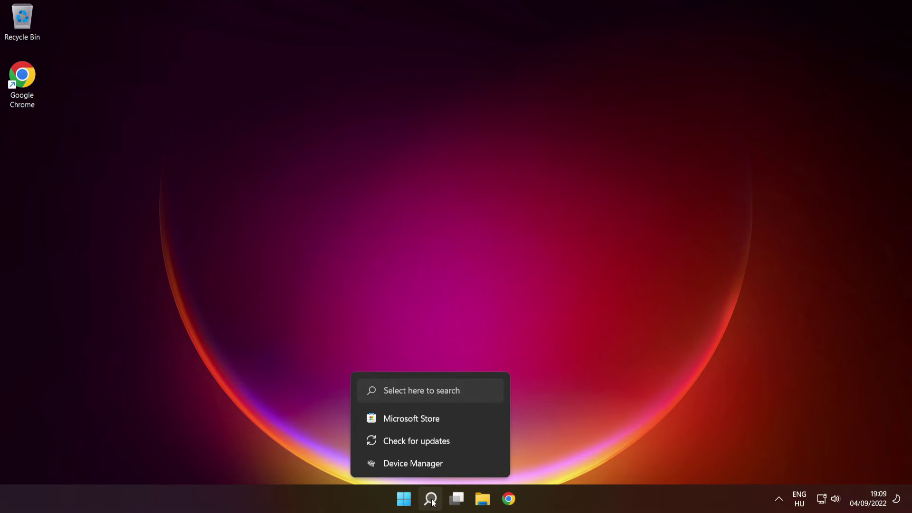
left_click(431, 499)
type("cmd")
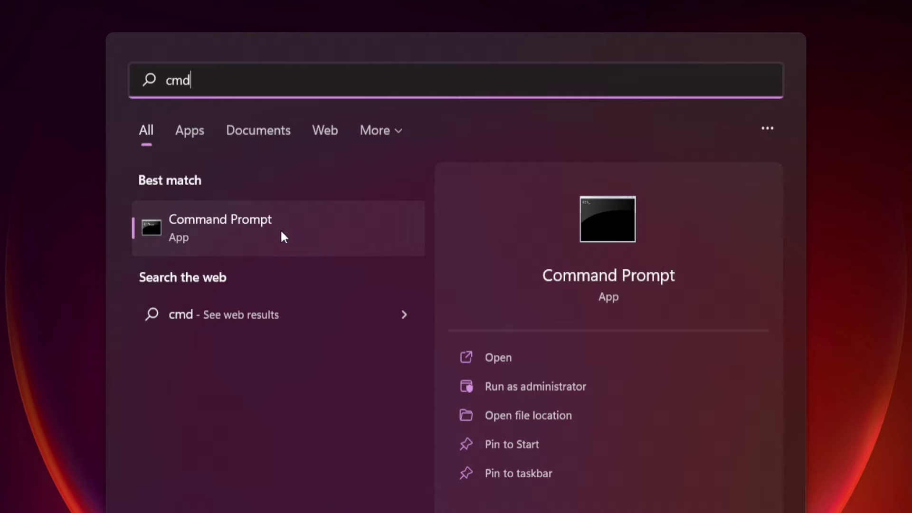
right_click(335, 224)
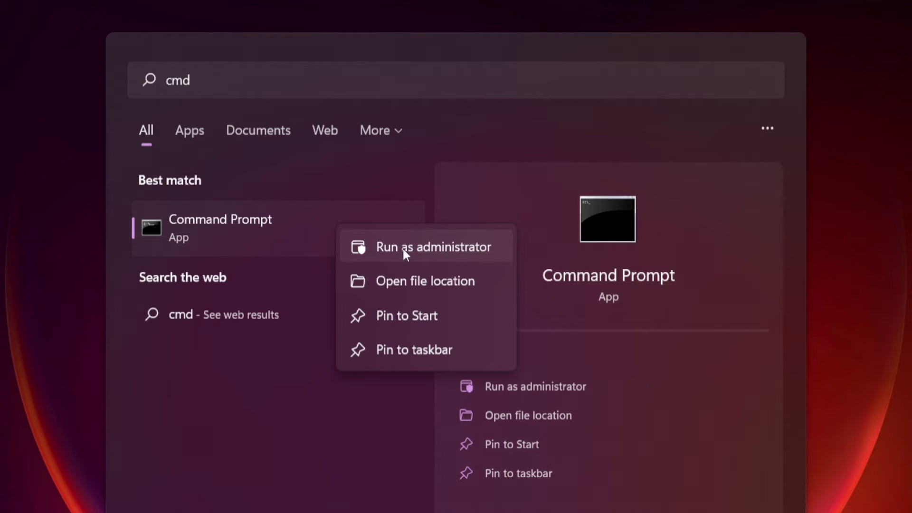
left_click(433, 245)
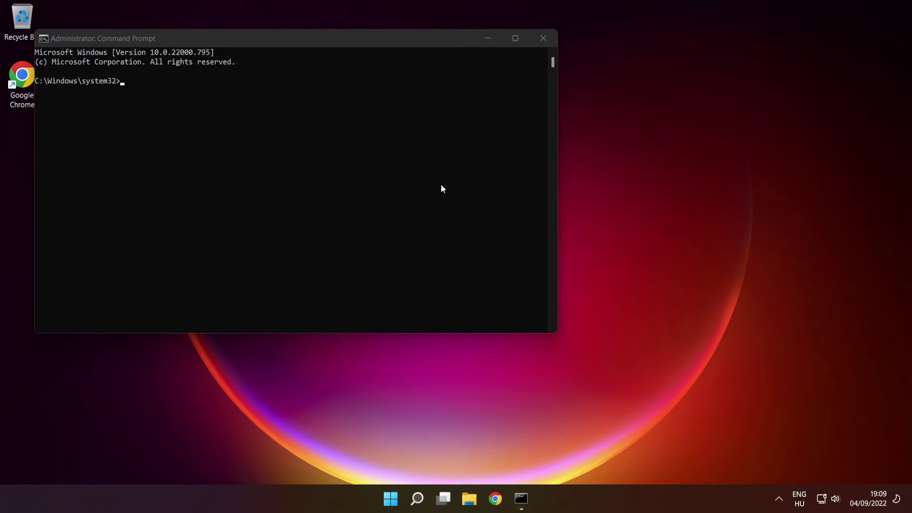
left_click_drag(369, 44, 526, 114)
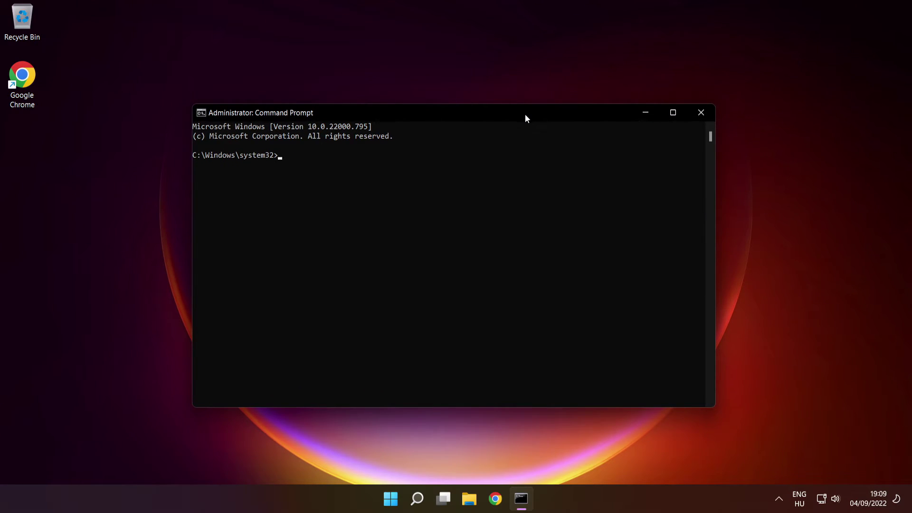
Run the system file scan with the command sfc /scannow, and close Command Prompt once verification finishes.
type("sfc /sc")
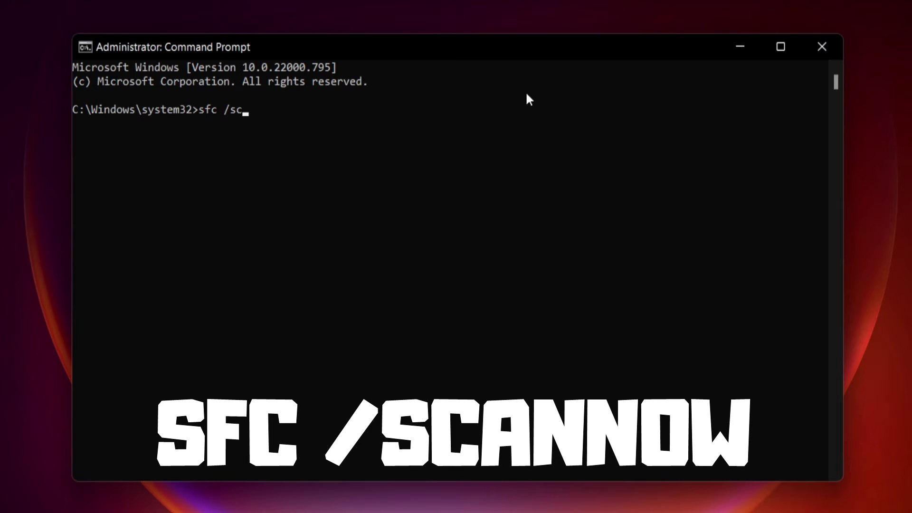
type("annow")
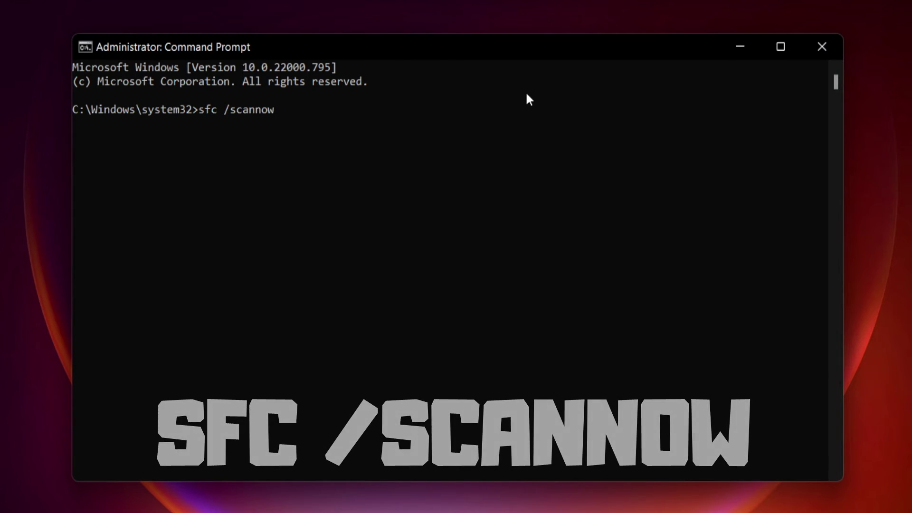
key("Return")
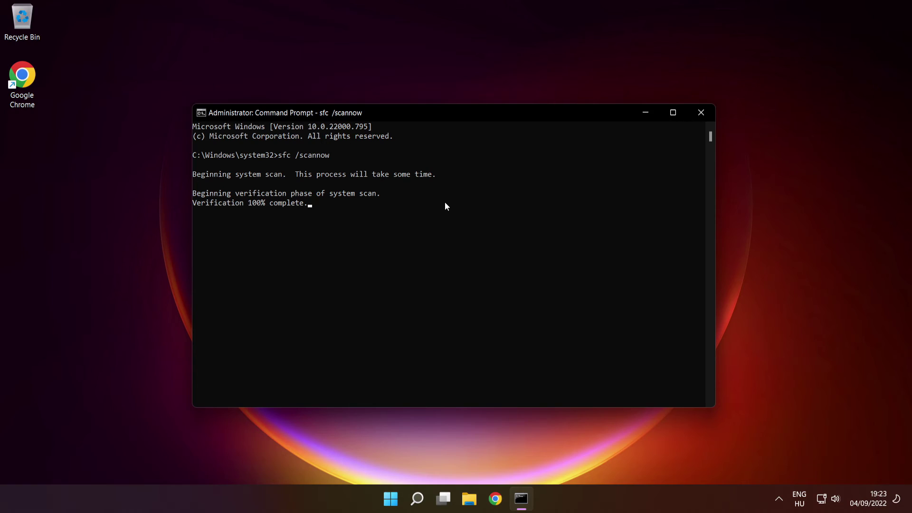
left_click(701, 114)
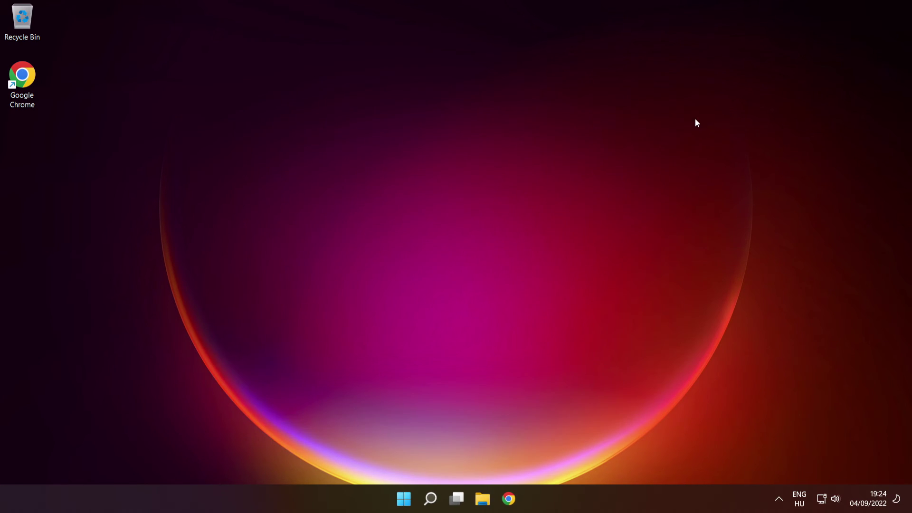
Restart the computer.
left_click(403, 494)
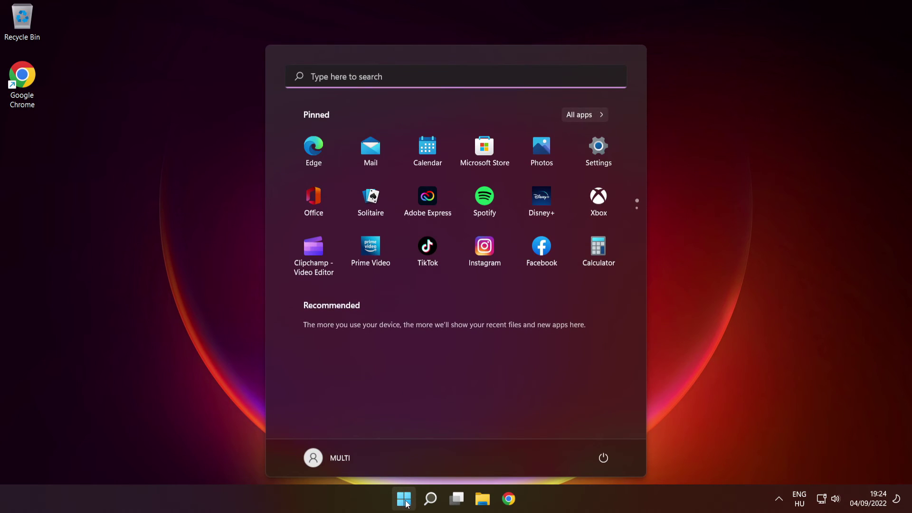
left_click(604, 458)
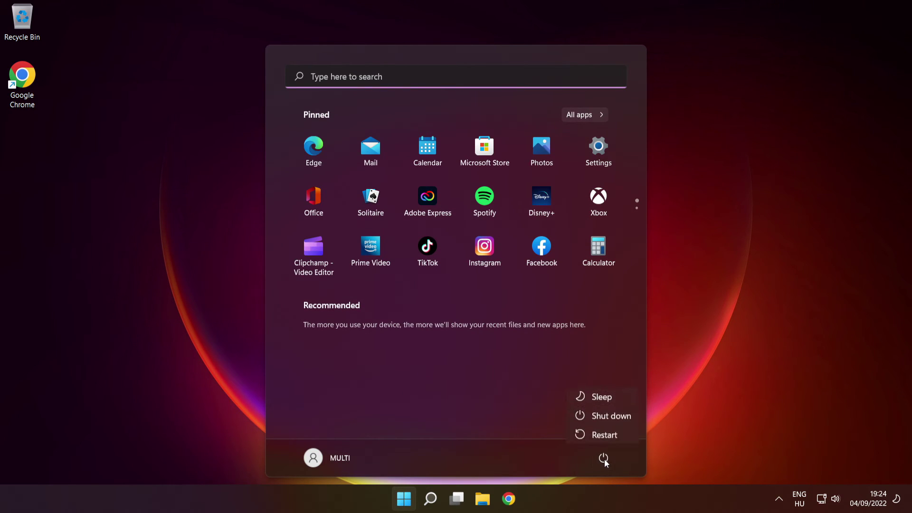
left_click(606, 433)
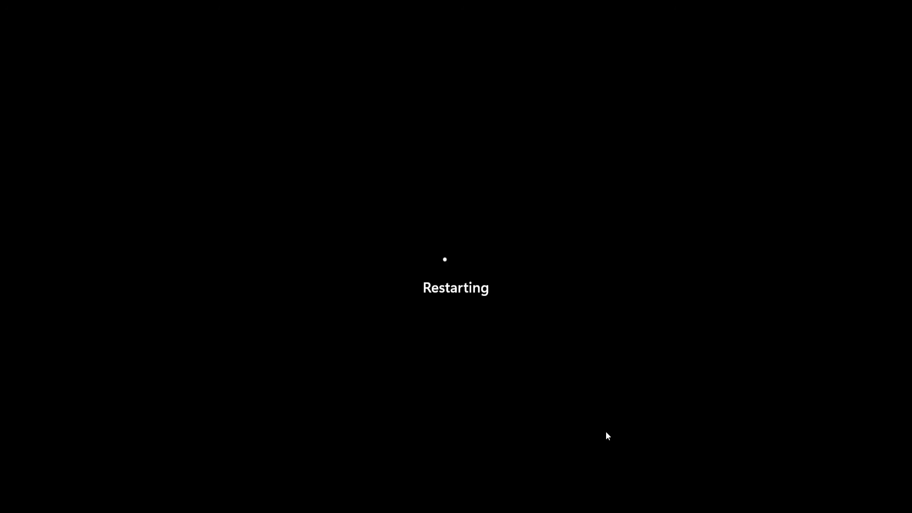